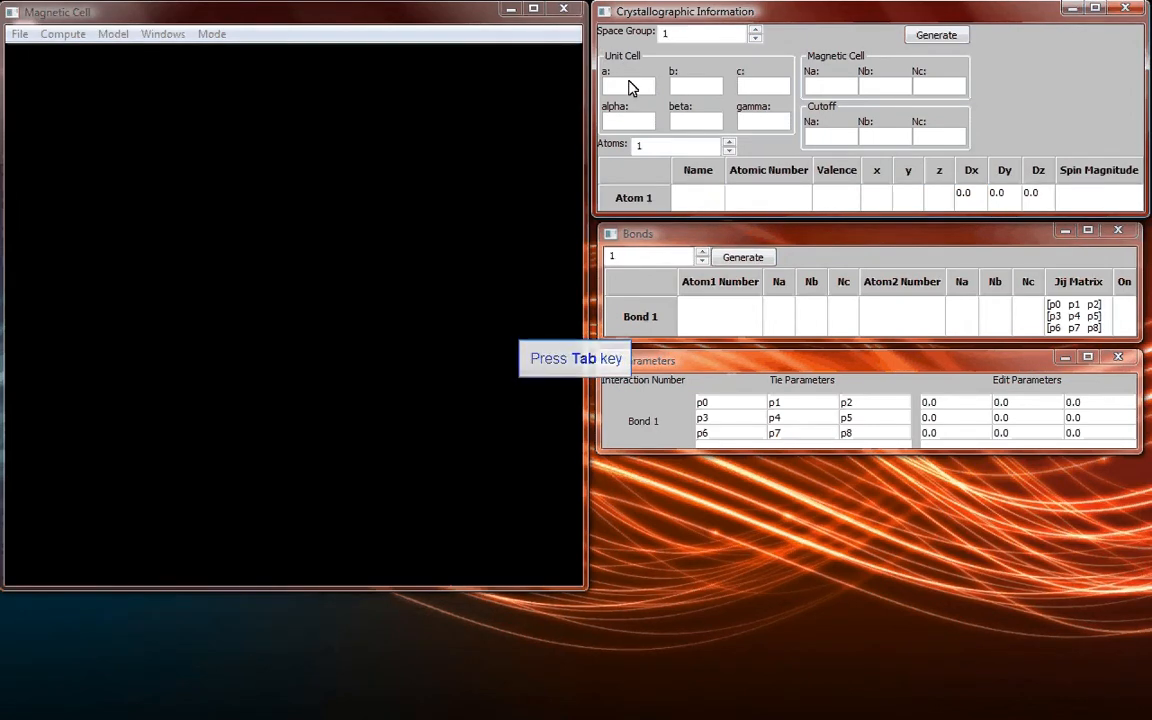
Set the unit cell lengths a, b and c to 1 and the angles alpha, beta and gamma to 90.
{"action": "type", "text": "1"}
{"action": "key", "text": "Tab"}
{"action": "type", "text": "1"}
{"action": "key", "text": "Tab"}
{"action": "type", "text": "1"}
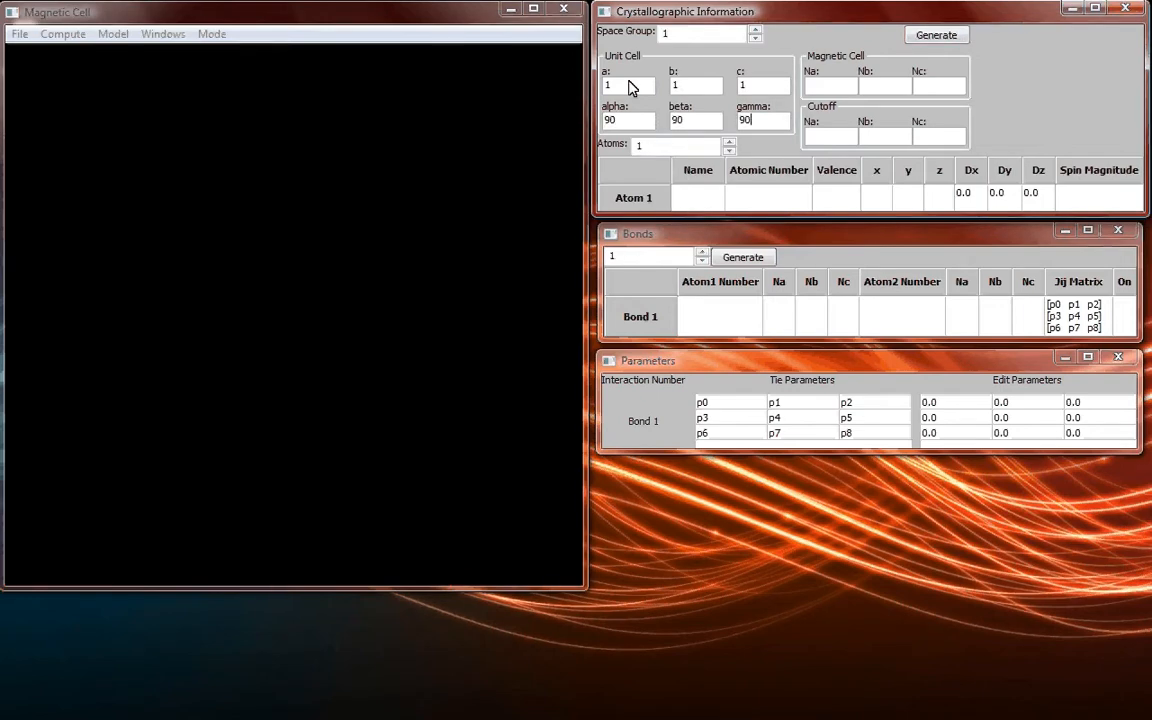
{"action": "key", "text": "Tab"}
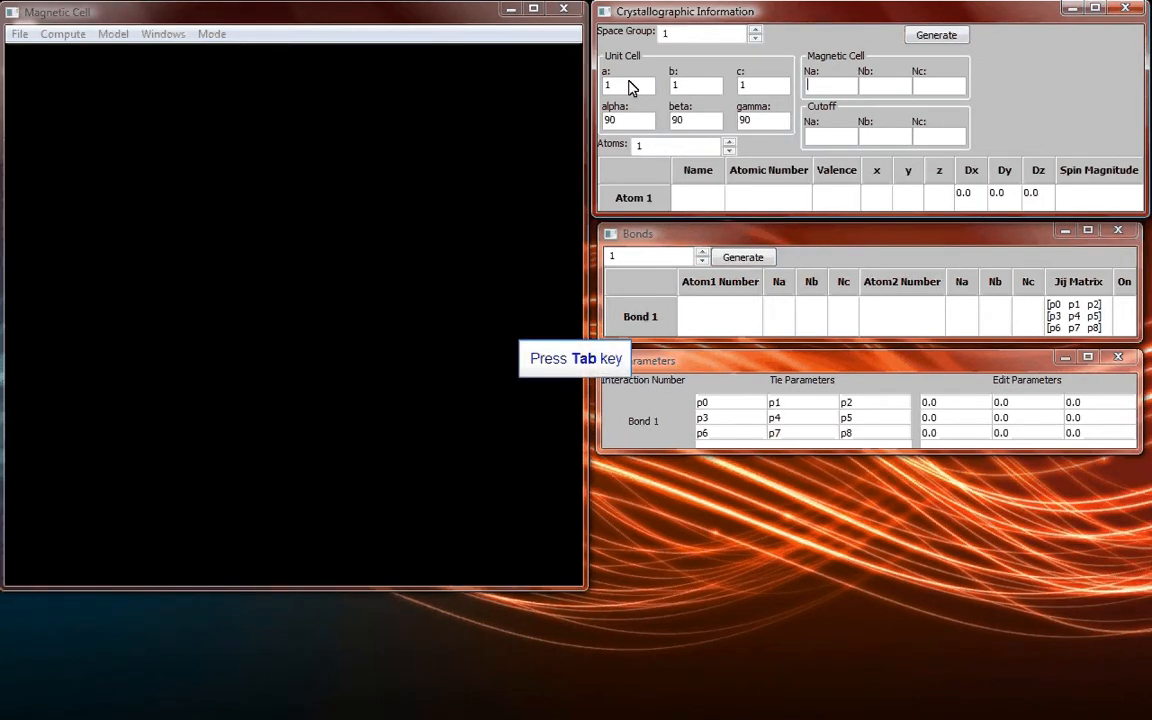
Set Na, Nb and Nc to 2 for both the magnetic cell and the cutoff.
{"action": "type", "text": "2"}
{"action": "key", "text": "Tab"}
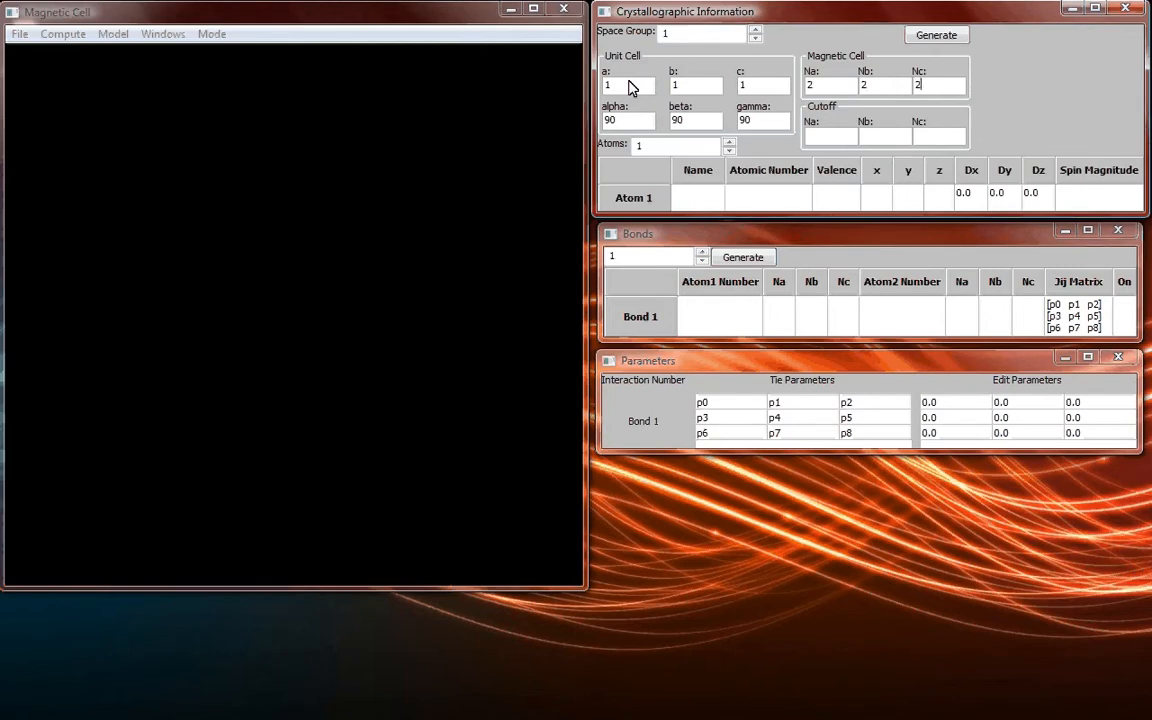
{"action": "type", "text": "2"}
{"action": "key", "text": "Tab"}
{"action": "type", "text": "2"}
{"action": "key", "text": "Tab"}
{"action": "type", "text": "2"}
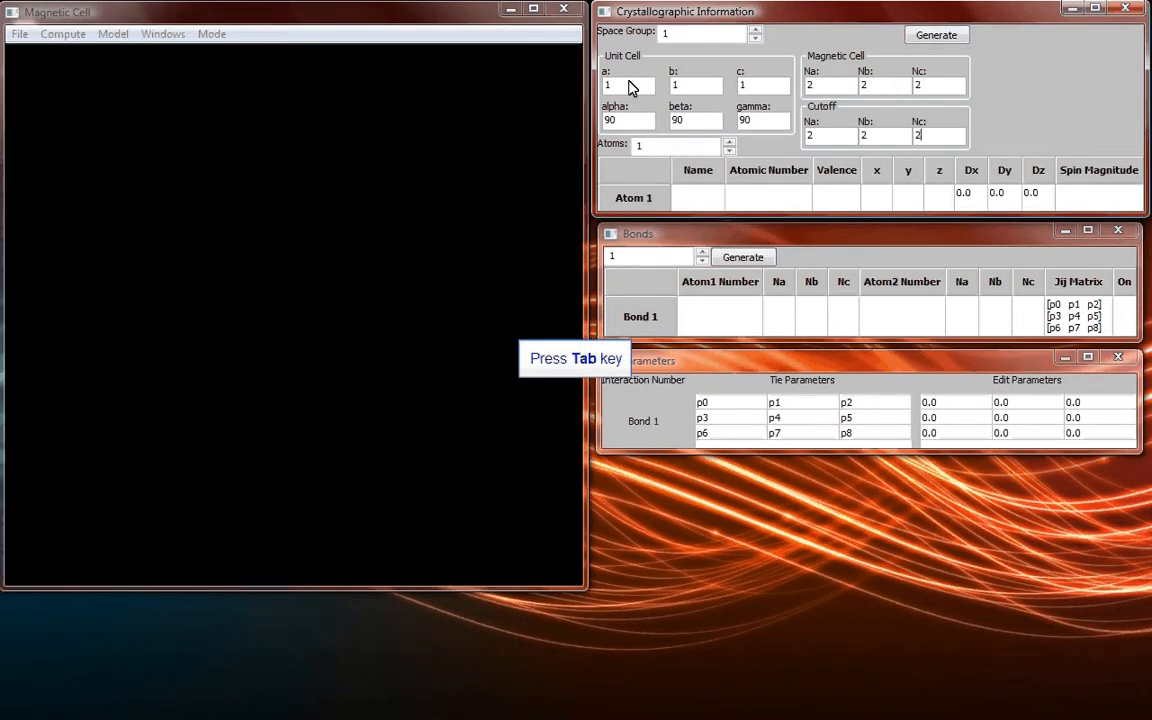
{"action": "key", "text": "Tab"}
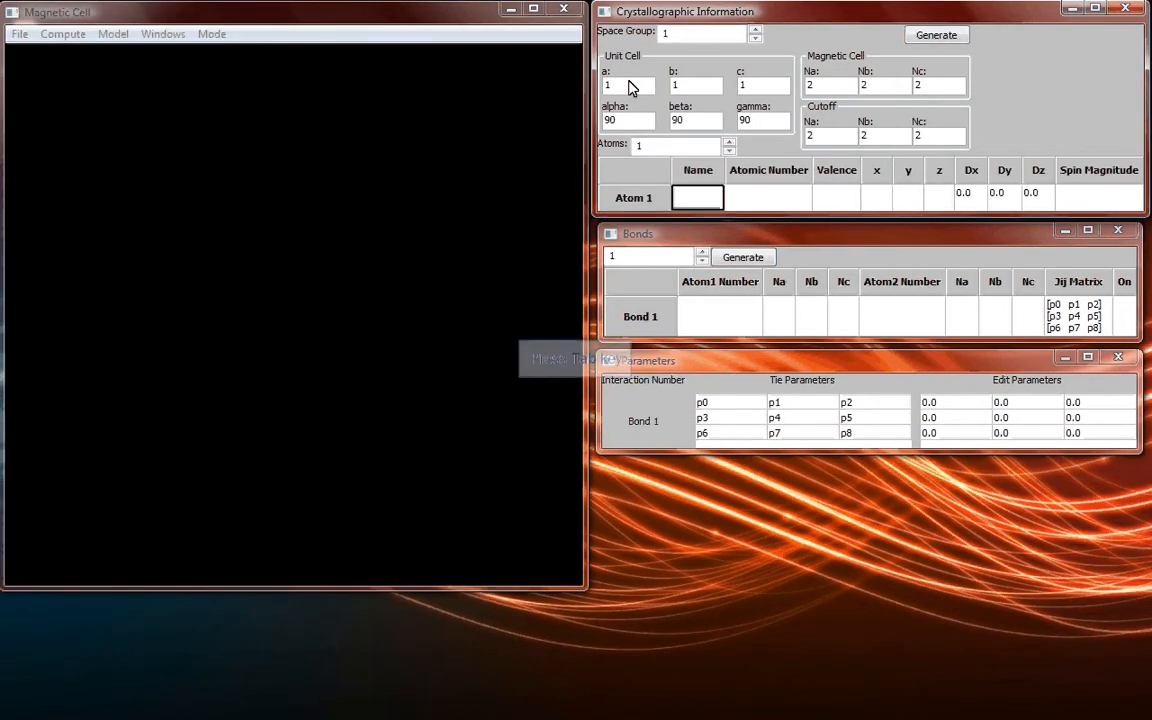
Define Atom 1 with name Fe, atomic number 26 and valence 3.
{"action": "type", "text": "Fe"}
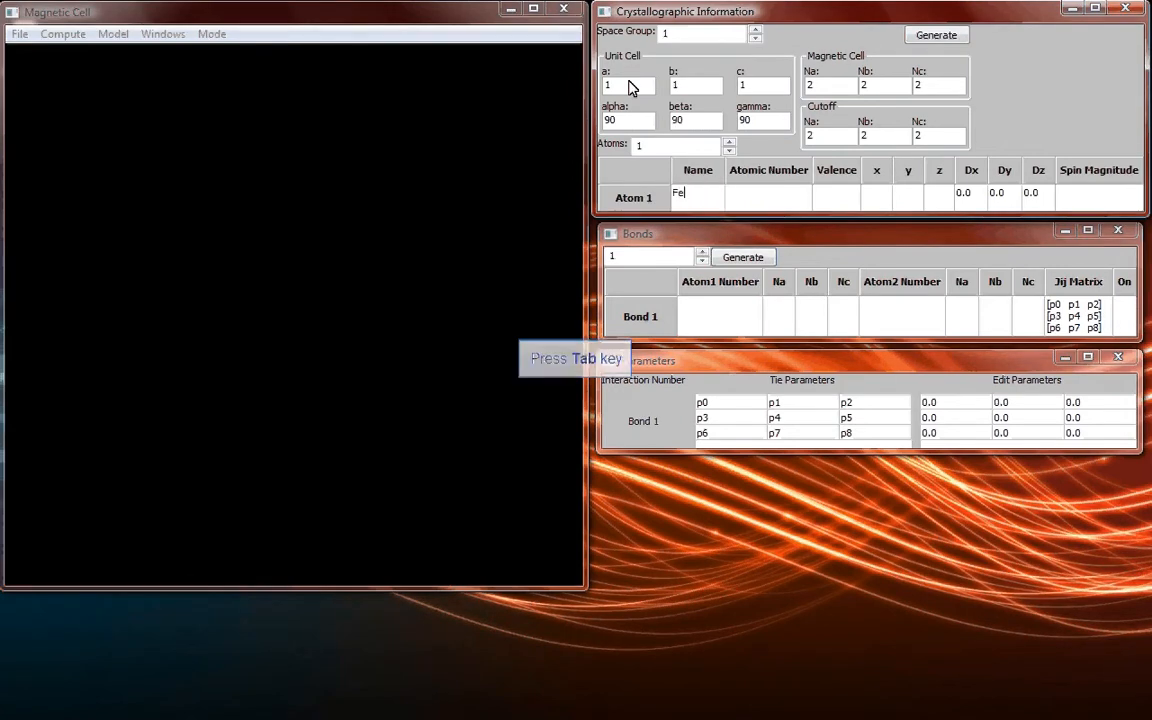
{"action": "key", "text": "Tab"}
{"action": "type", "text": "26"}
{"action": "key", "text": "Tab"}
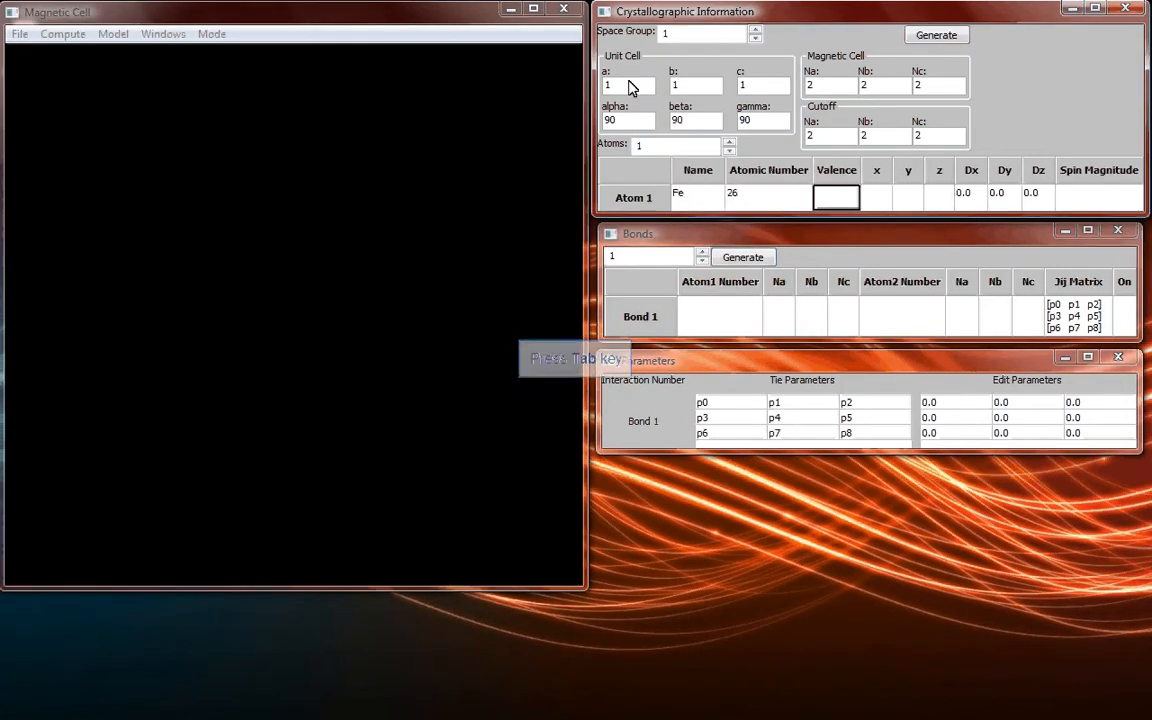
{"action": "type", "text": "3"}
{"action": "key", "text": "Tab"}
Place Atom 1 at x 0, y 0, z 0 and set its spin magnitude to 1.
{"action": "type", "text": "0"}
{"action": "key", "text": "Tab"}
{"action": "type", "text": "0"}
{"action": "key", "text": "Tab"}
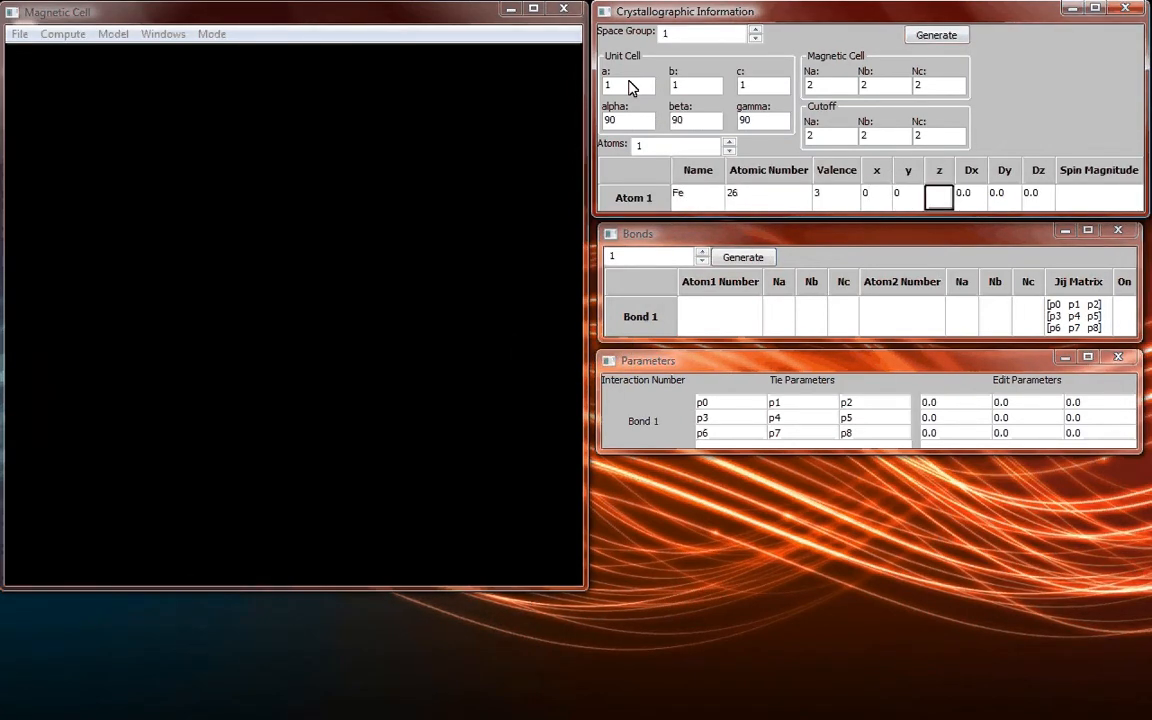
{"action": "type", "text": "0"}
{"action": "key", "text": "Tab"}
{"action": "key", "text": "Tab"}
{"action": "key", "text": "Tab"}
{"action": "key", "text": "Tab"}
{"action": "type", "text": "1"}
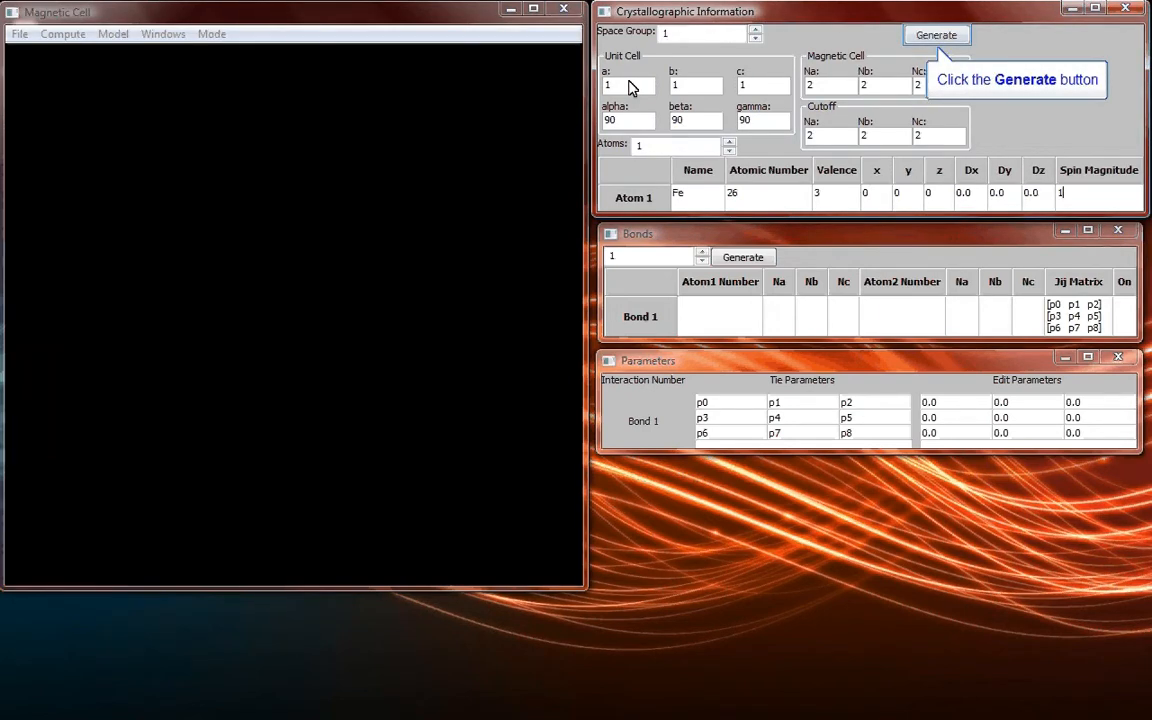
Generate the magnetic cell from the crystallographic data and inspect the atoms from different angles and distances.
{"action": "left_click", "coordinate": [946, 36]}
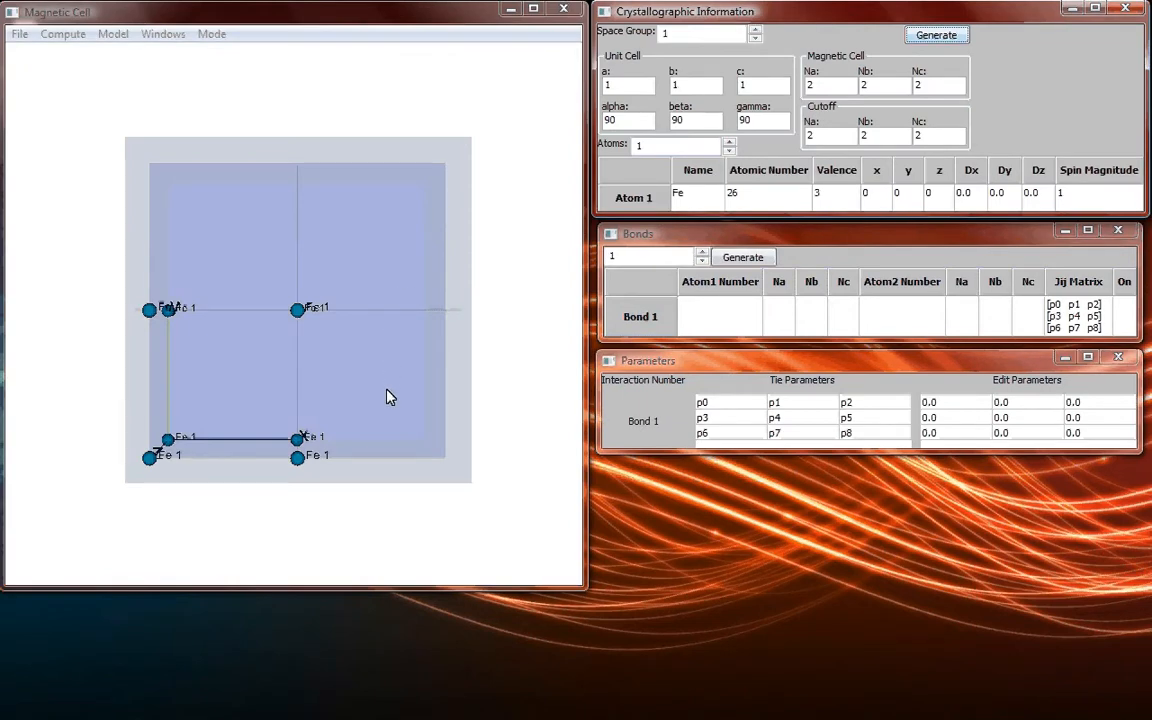
{"action": "left_click_drag", "start_coordinate": [391, 396], "coordinate": [365, 406]}
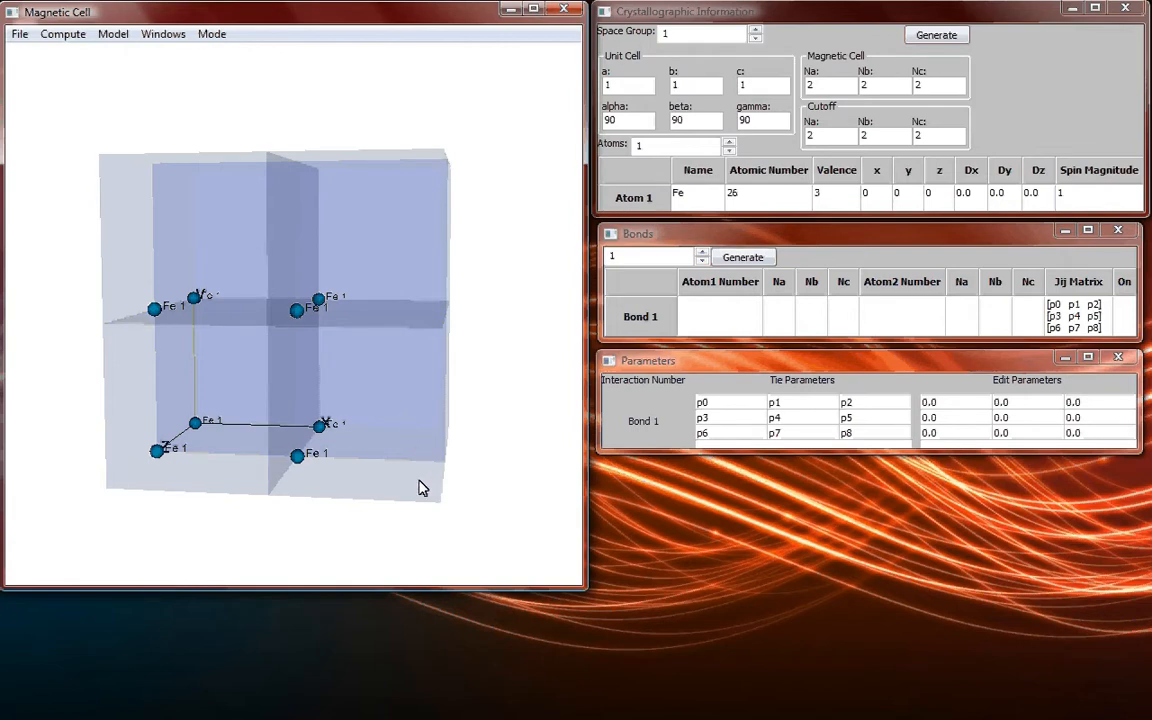
{"action": "left_click_drag", "start_coordinate": [422, 486], "coordinate": [393, 424]}
{"action": "scroll", "coordinate": [373, 386], "scroll_direction": "up", "scroll_amount": 3}
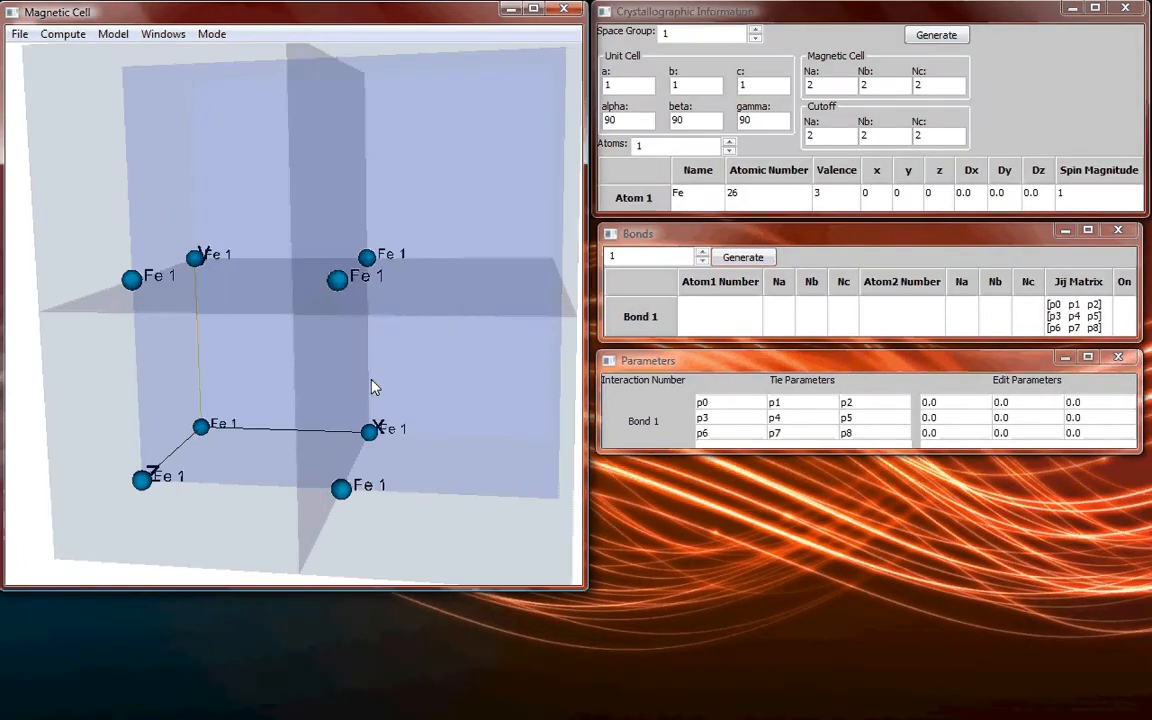
{"action": "scroll", "coordinate": [371, 379], "scroll_direction": "down", "scroll_amount": 2}
{"action": "scroll", "coordinate": [377, 378], "scroll_direction": "up", "scroll_amount": 1}
{"action": "mouse_move", "coordinate": [412, 377]}
{"action": "left_mouse_down"}
{"action": "mouse_move", "coordinate": [384, 381]}
{"action": "mouse_move", "coordinate": [417, 377]}
{"action": "left_mouse_up"}
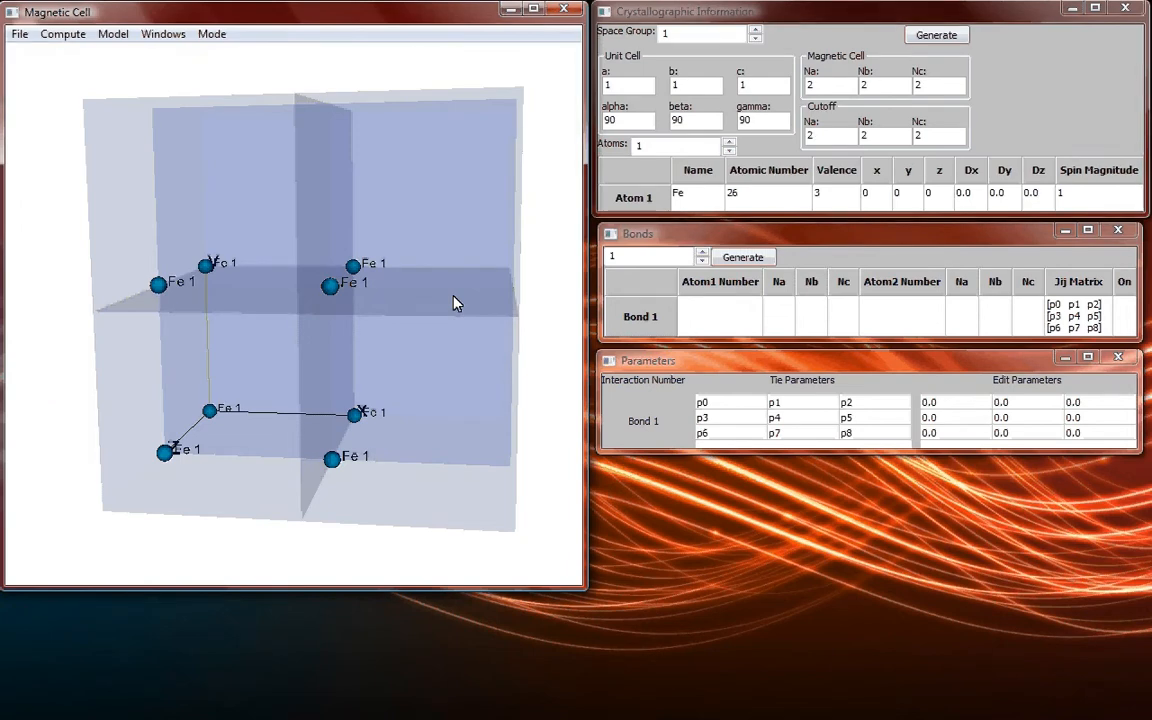
Add a second atom with name Fe, atomic number 26 and valence 3.
{"action": "left_click", "coordinate": [729, 143]}
{"action": "left_click", "coordinate": [729, 141]}
{"action": "left_click", "coordinate": [697, 220]}
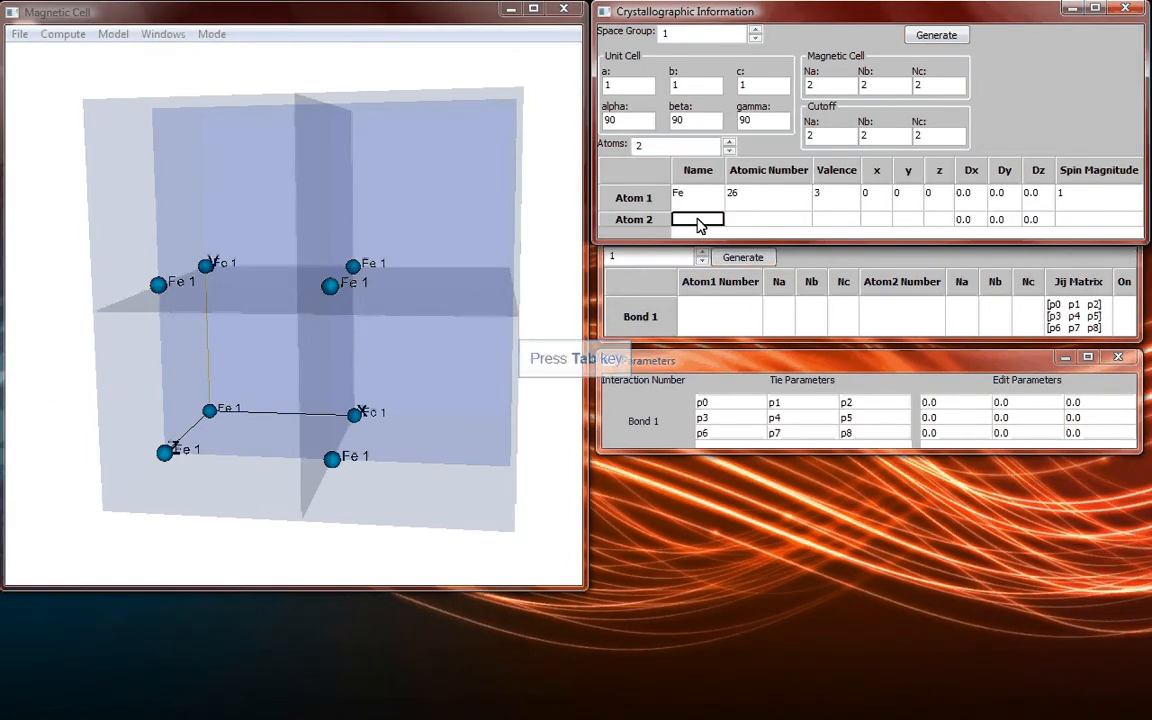
{"action": "type", "text": "Fe"}
{"action": "key", "text": "Tab"}
{"action": "type", "text": "26"}
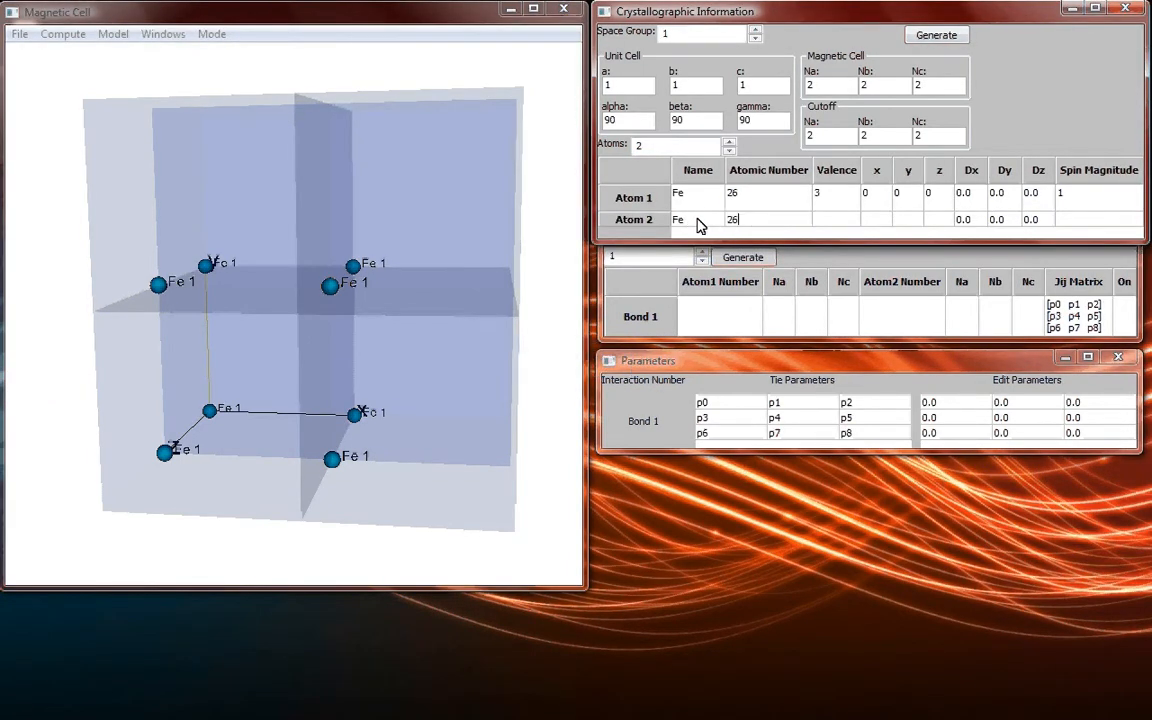
{"action": "key", "text": "Tab"}
{"action": "type", "text": "3"}
{"action": "key", "text": "Tab"}
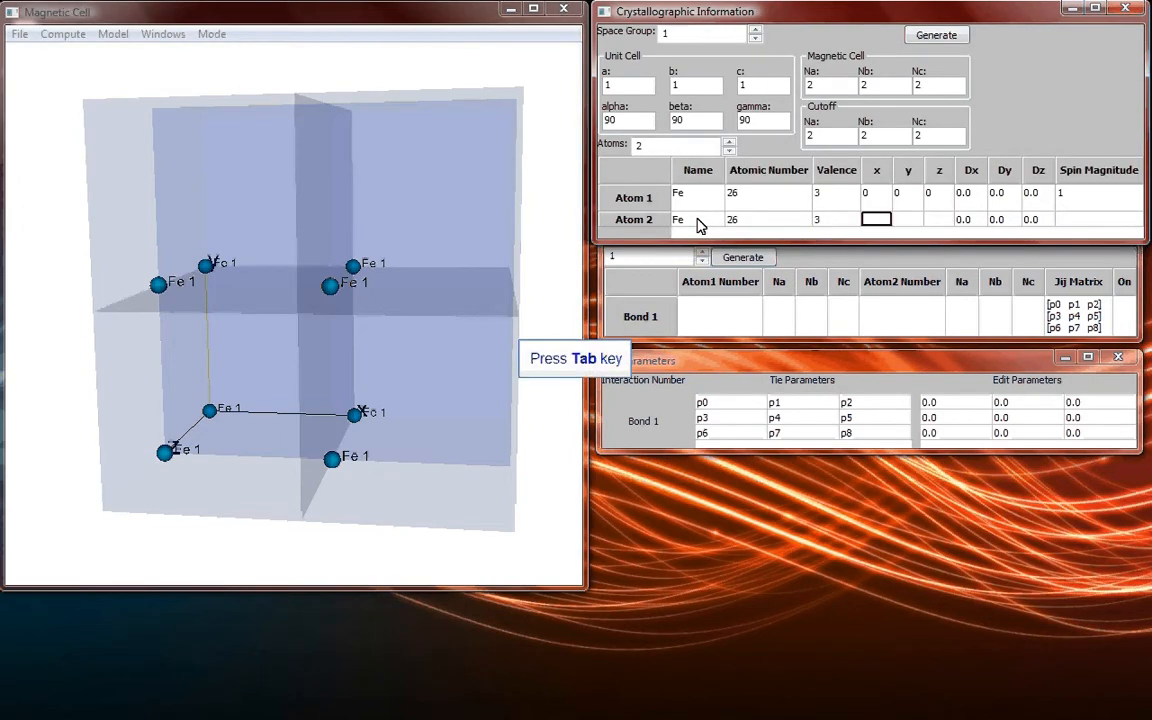
Place Atom 2 at x, y and z 0.5 with spin magnitude 1, and regenerate the cell.
{"action": "type", "text": "0.5"}
{"action": "key", "text": "Tab"}
{"action": "type", "text": "0."}
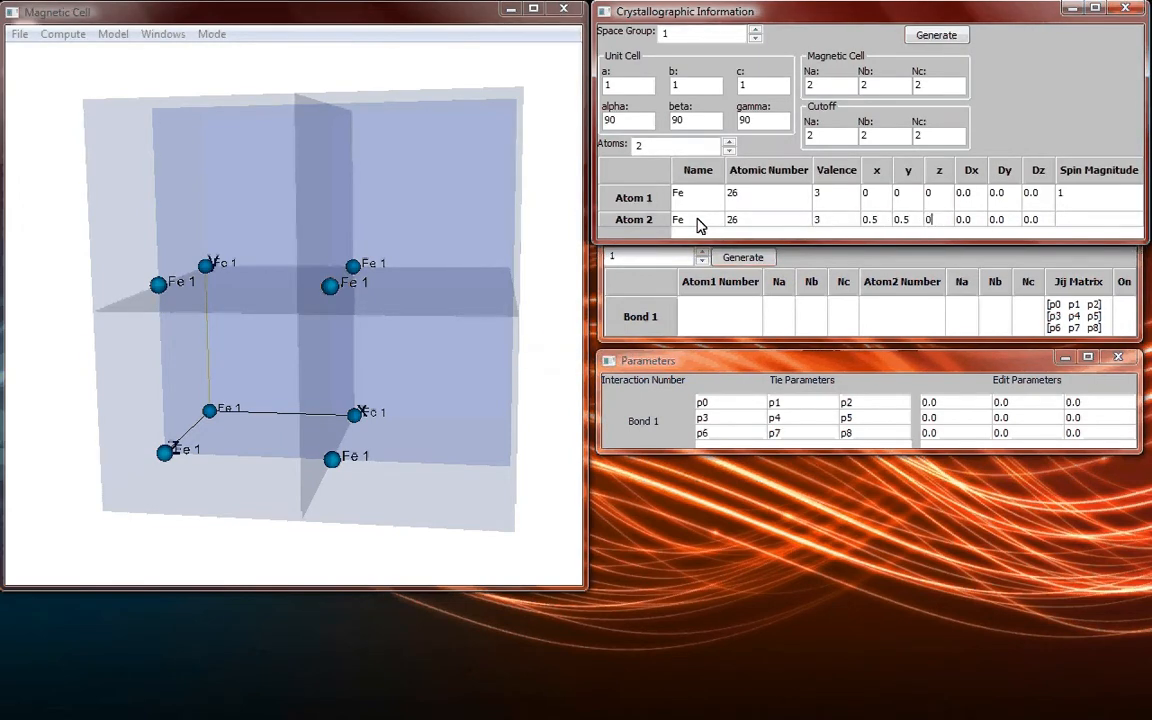
{"action": "key", "text": "Tab"}
{"action": "key", "text": "Tab"}
{"action": "key", "text": "Tab"}
{"action": "key", "text": "Tab"}
{"action": "type", "text": "1"}
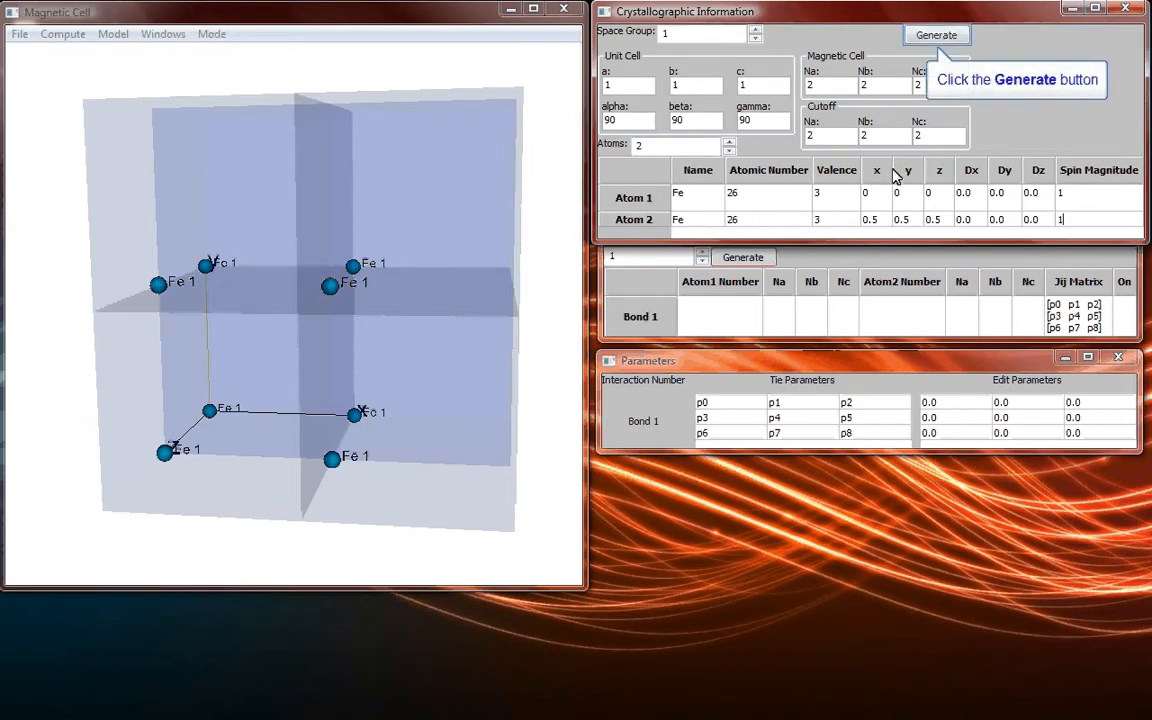
{"action": "left_click", "coordinate": [945, 38]}
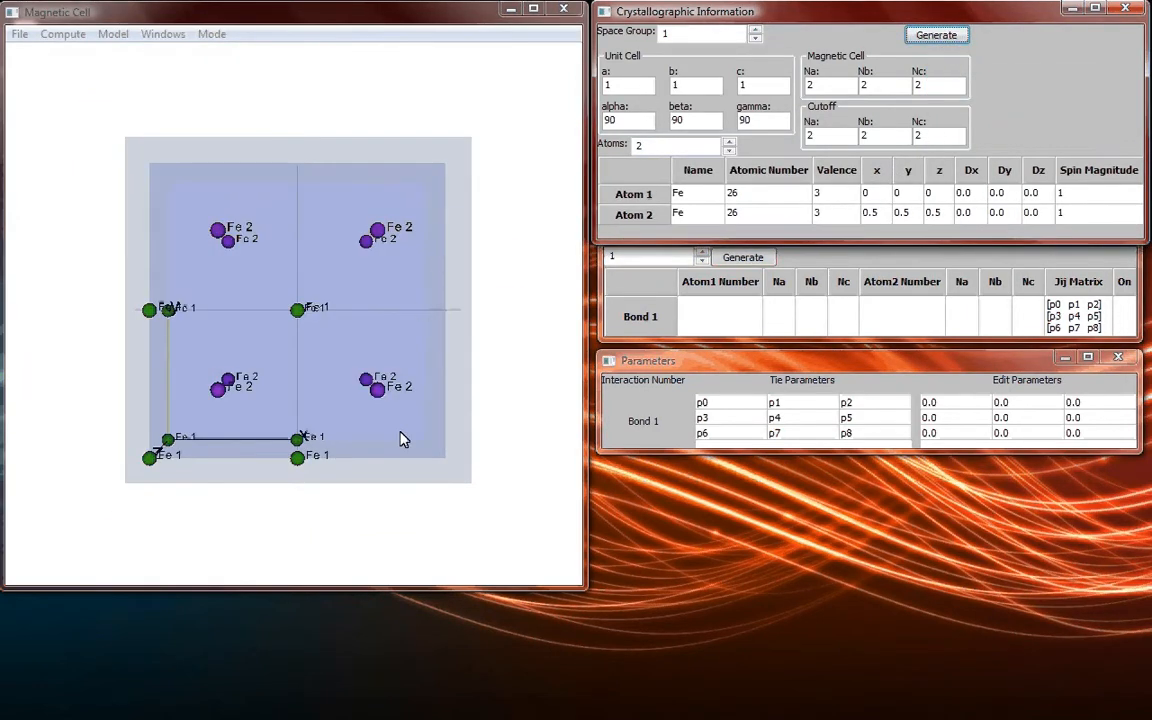
{"action": "left_click_drag", "start_coordinate": [399, 437], "coordinate": [376, 454]}
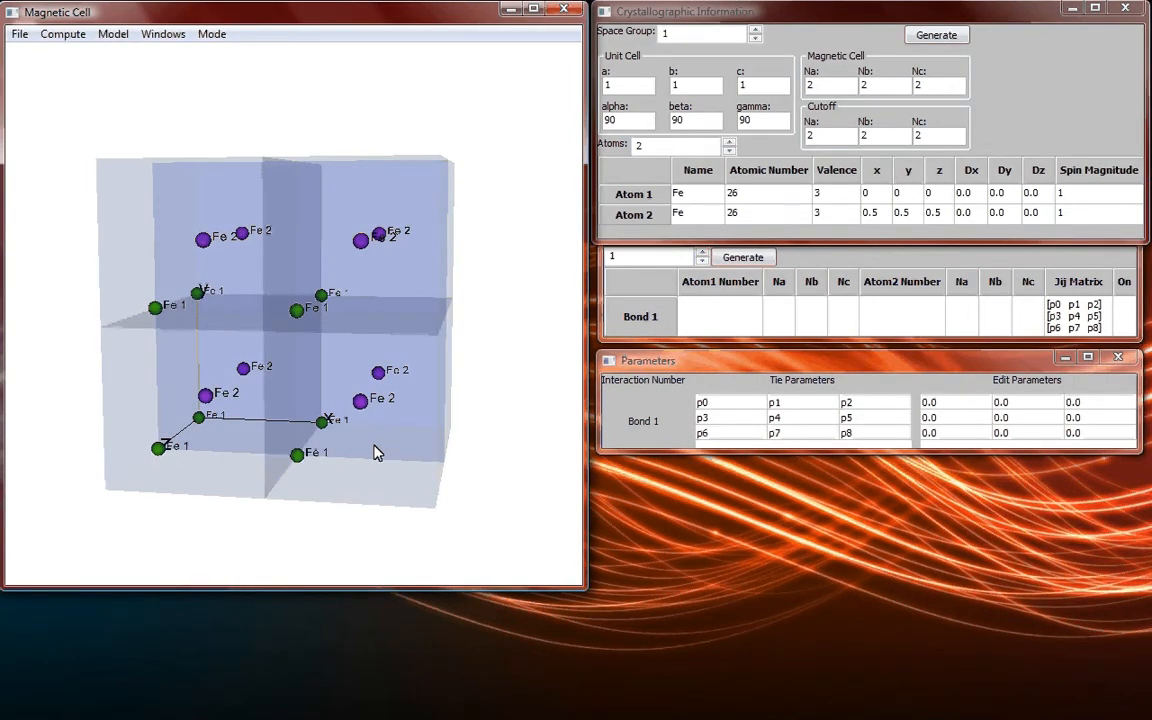
Remove the second atom and regenerate the cell with space group 226.
{"action": "left_click", "coordinate": [729, 149]}
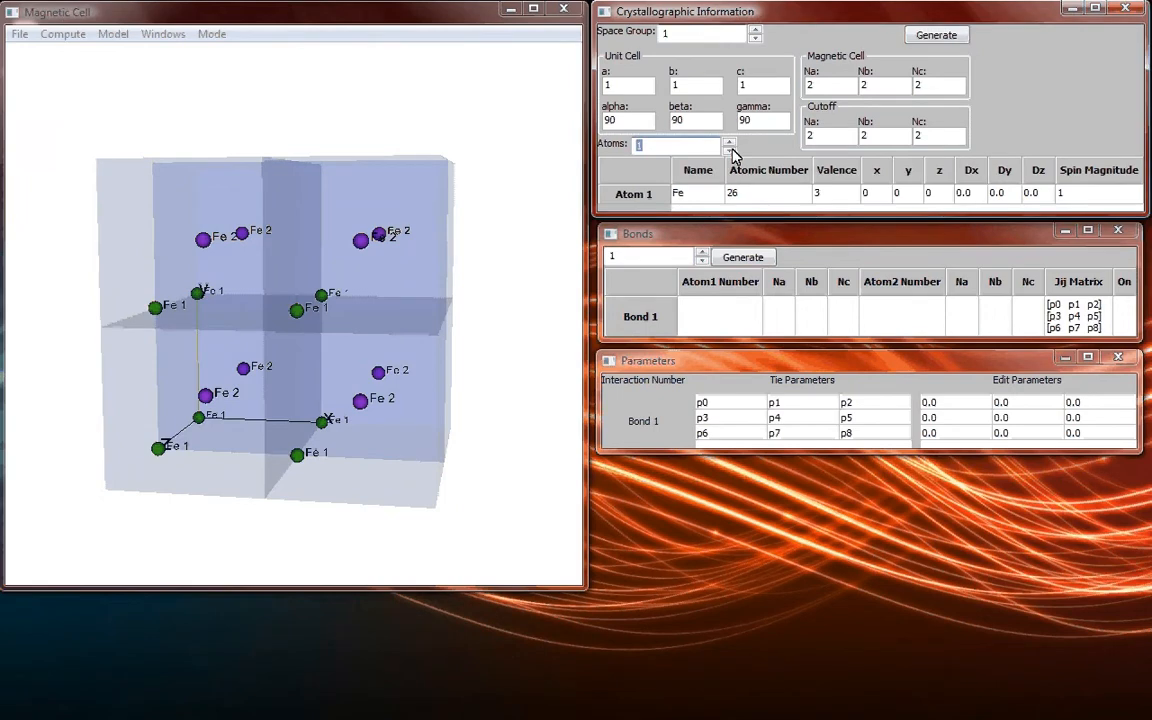
{"action": "left_click", "coordinate": [709, 36]}
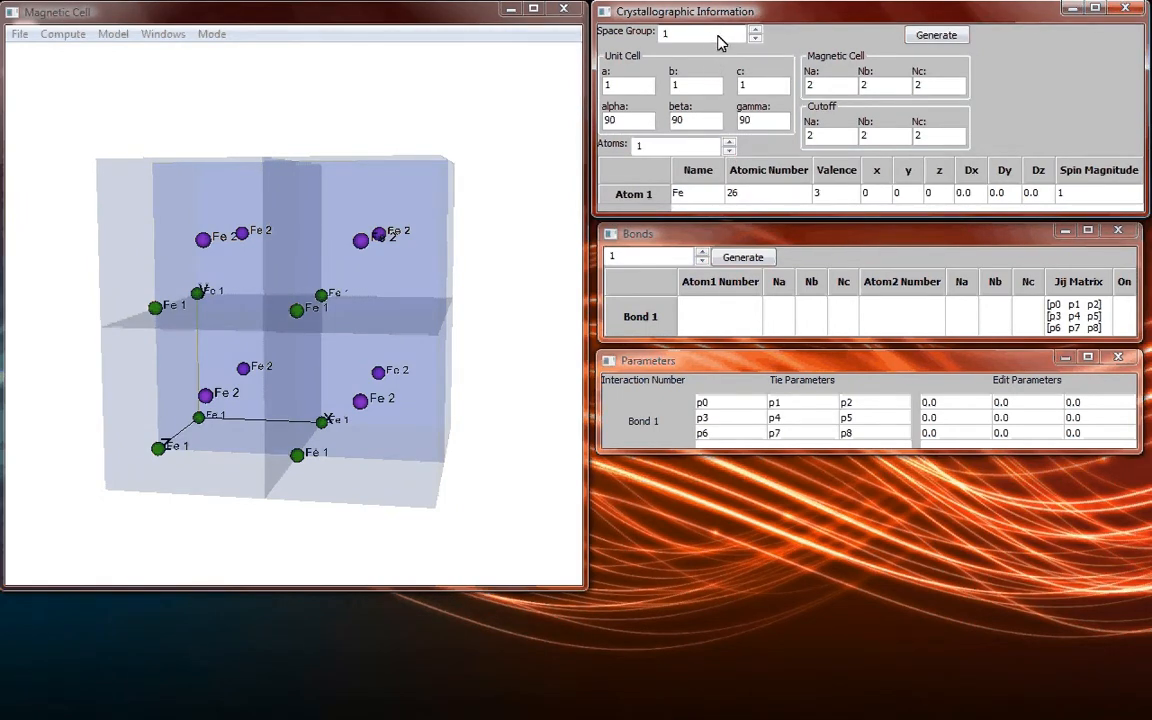
{"action": "left_click_drag", "start_coordinate": [723, 37], "coordinate": [633, 34]}
{"action": "type", "text": "226"}
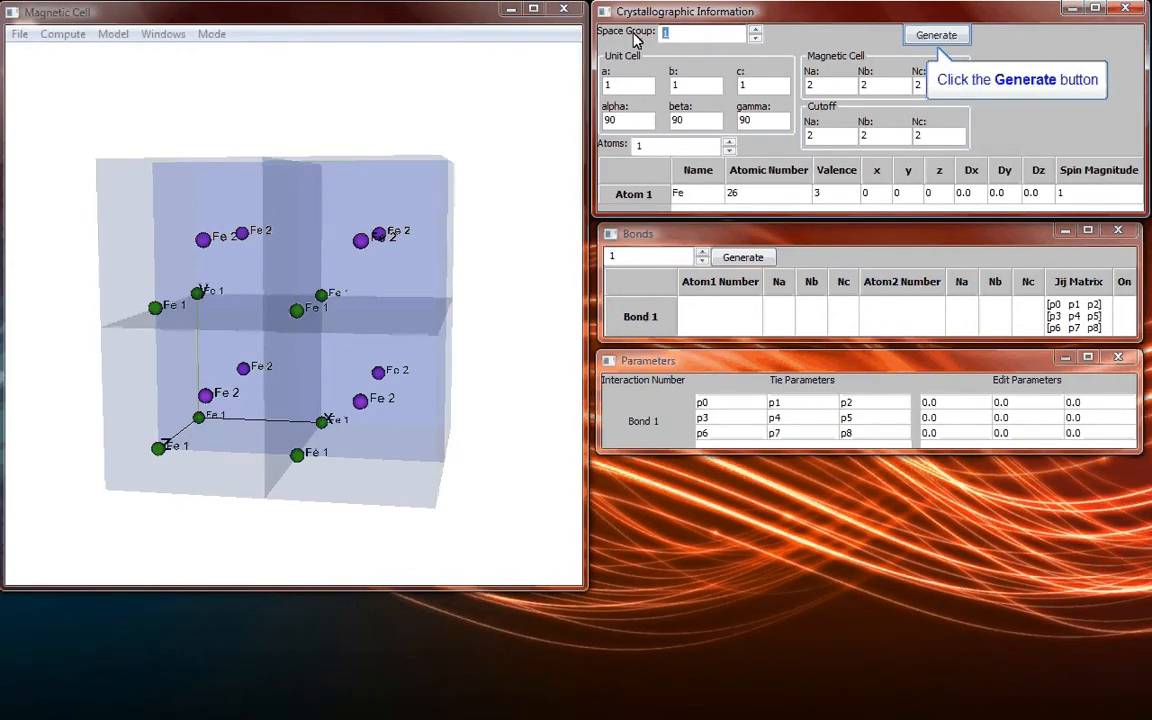
{"action": "left_click", "coordinate": [933, 35]}
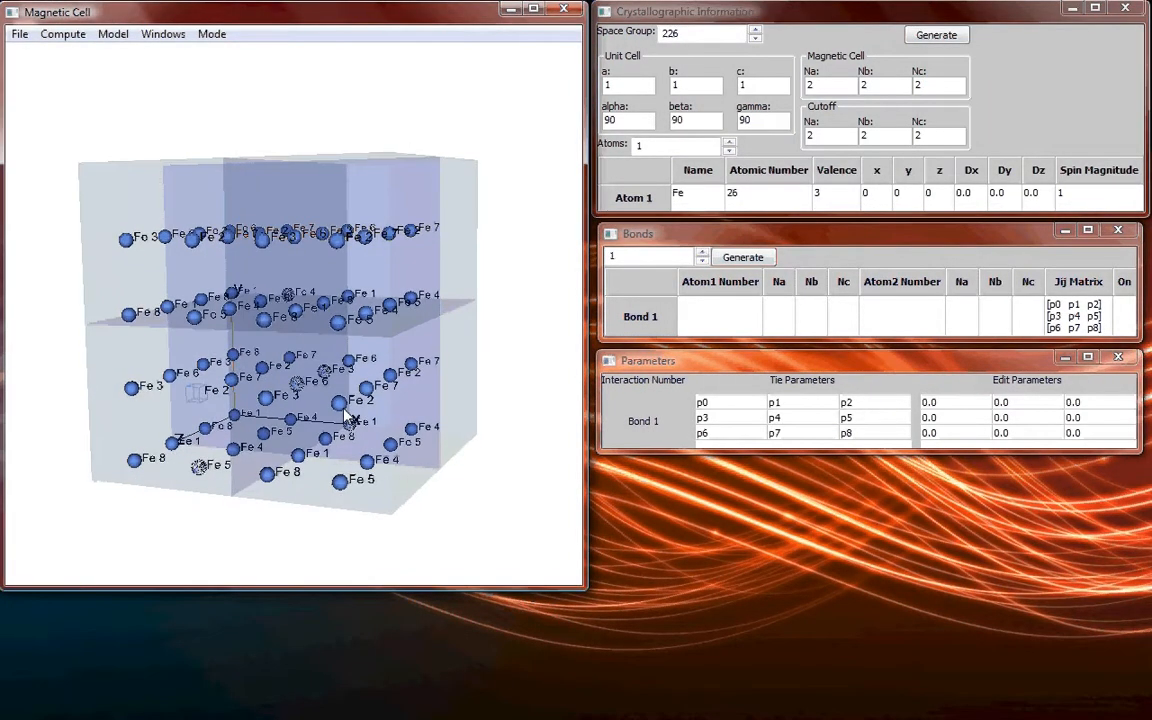
{"action": "left_click_drag", "start_coordinate": [390, 418], "coordinate": [420, 485]}
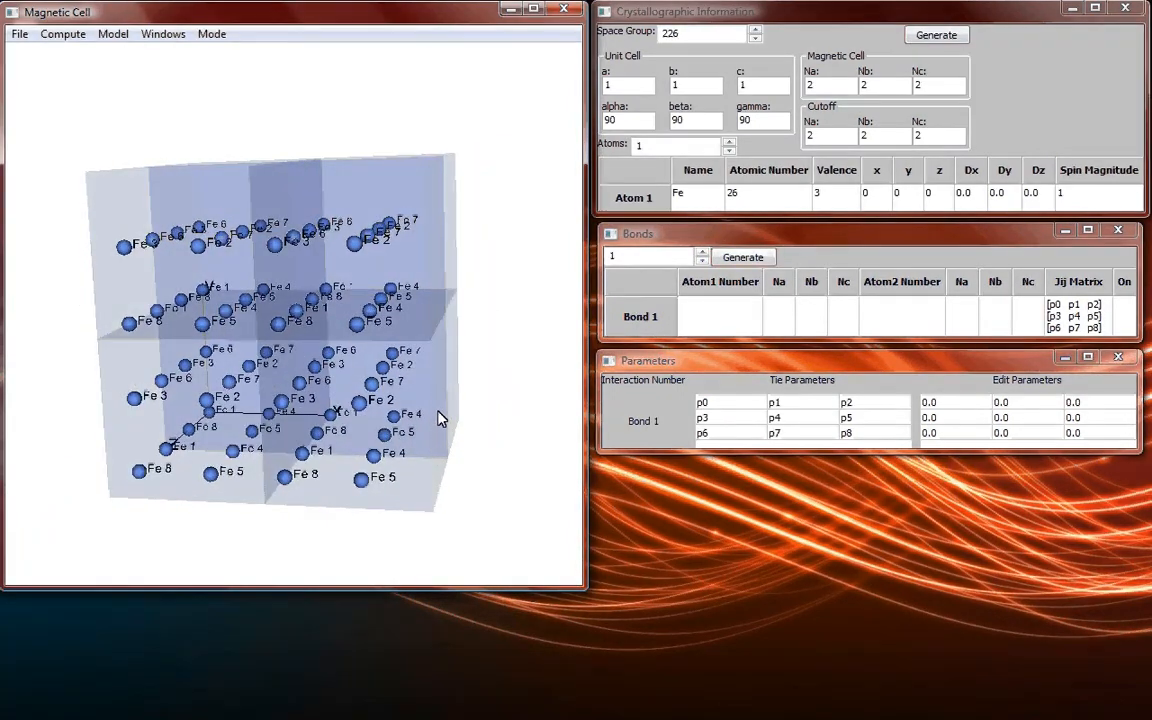
{"action": "left_click_drag", "start_coordinate": [442, 393], "coordinate": [455, 398]}
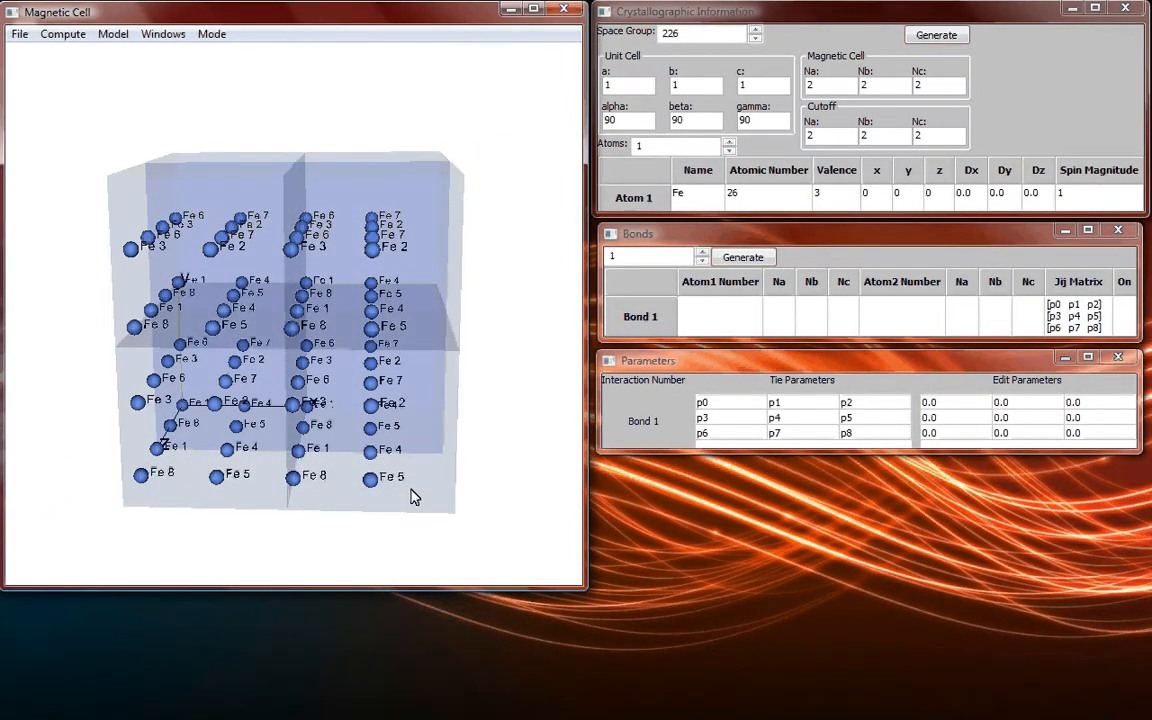
{"action": "mouse_move", "coordinate": [413, 497]}
{"action": "left_mouse_down"}
{"action": "mouse_move", "coordinate": [368, 494]}
{"action": "mouse_move", "coordinate": [378, 494]}
{"action": "mouse_move", "coordinate": [370, 473]}
{"action": "mouse_move", "coordinate": [399, 484]}
{"action": "mouse_move", "coordinate": [393, 506]}
{"action": "left_mouse_up"}
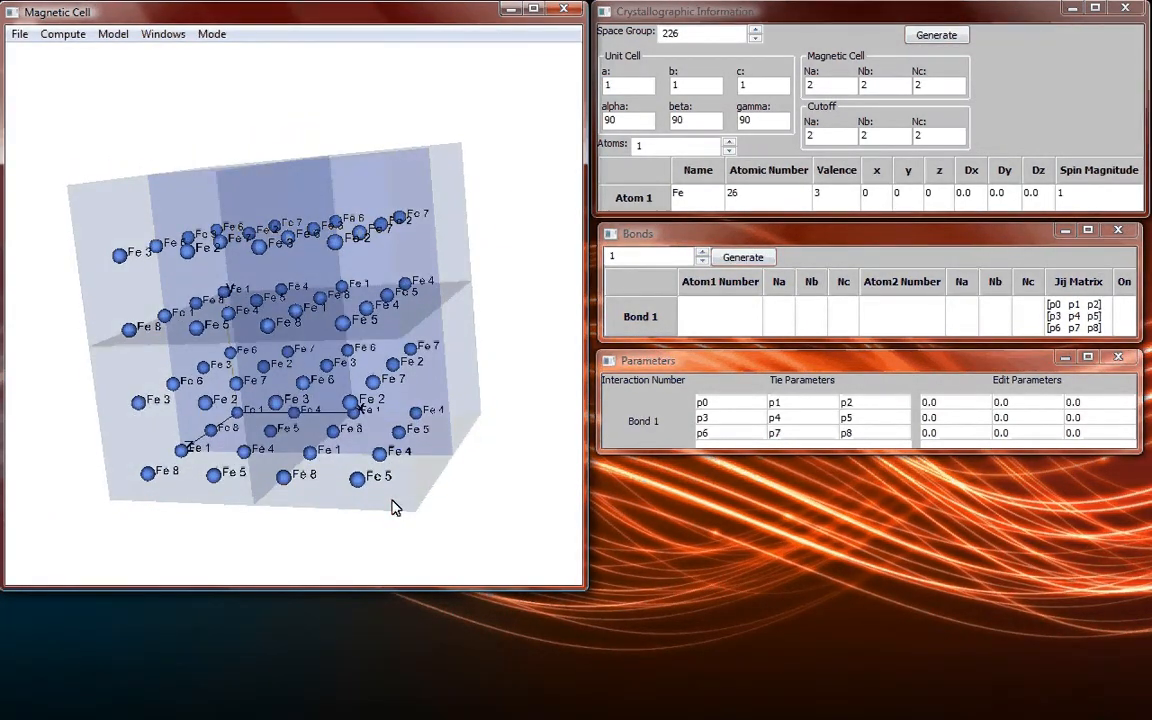
Set the magnetic cell's Na, Nb and Nc to 1.
{"action": "left_click_drag", "start_coordinate": [815, 88], "coordinate": [789, 92]}
{"action": "type", "text": "1"}
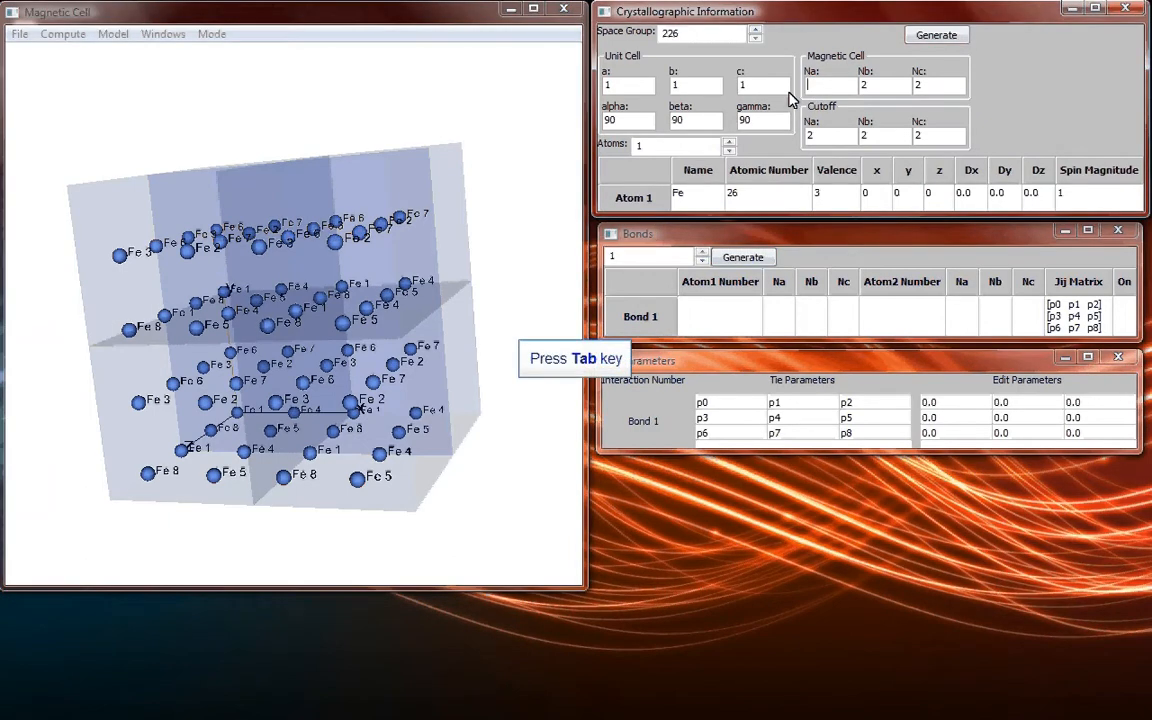
{"action": "key", "text": "Tab"}
{"action": "type", "text": "1"}
{"action": "key", "text": "Tab"}
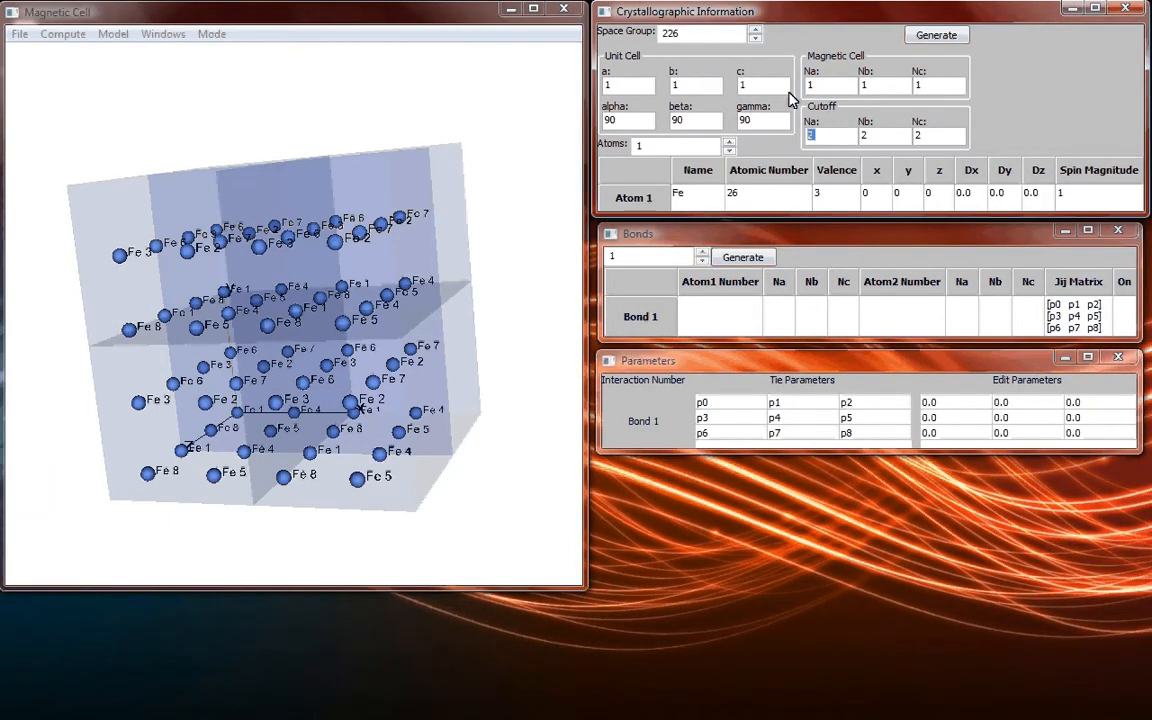
Set the cutoff's Na, Nb and Nc to 1 and regenerate the cell.
{"action": "type", "text": "1"}
{"action": "key", "text": "Tab"}
{"action": "type", "text": "1"}
{"action": "key", "text": "Tab"}
{"action": "type", "text": "1"}
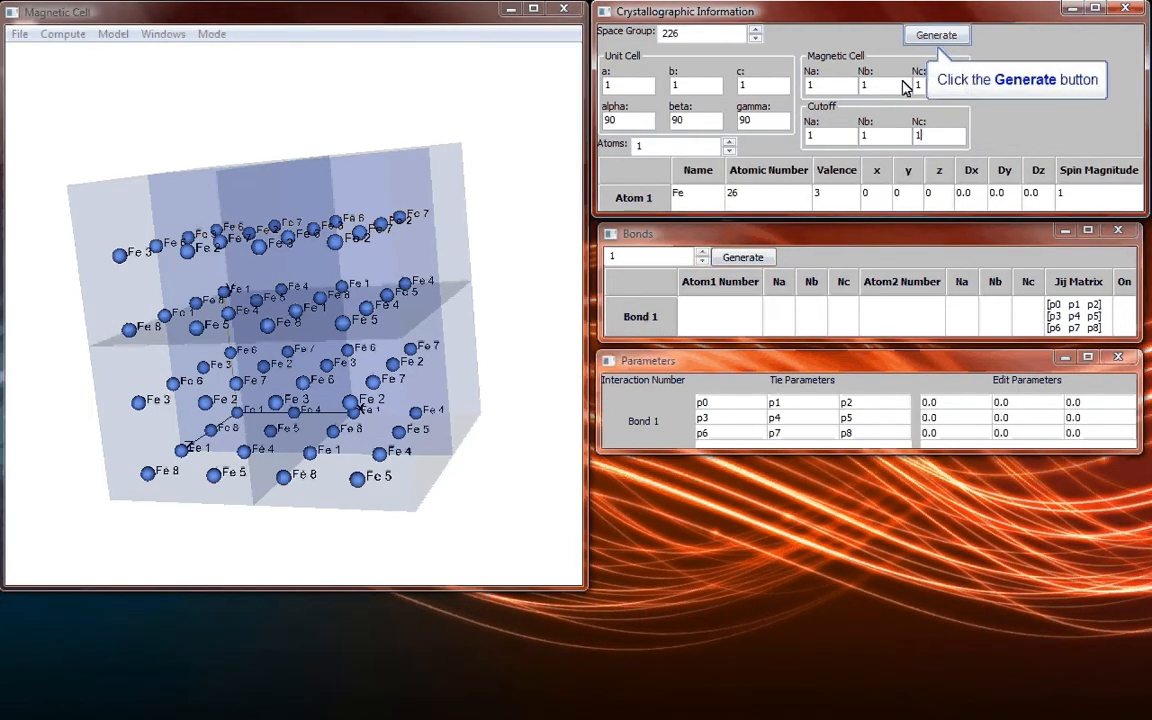
{"action": "left_click", "coordinate": [940, 38]}
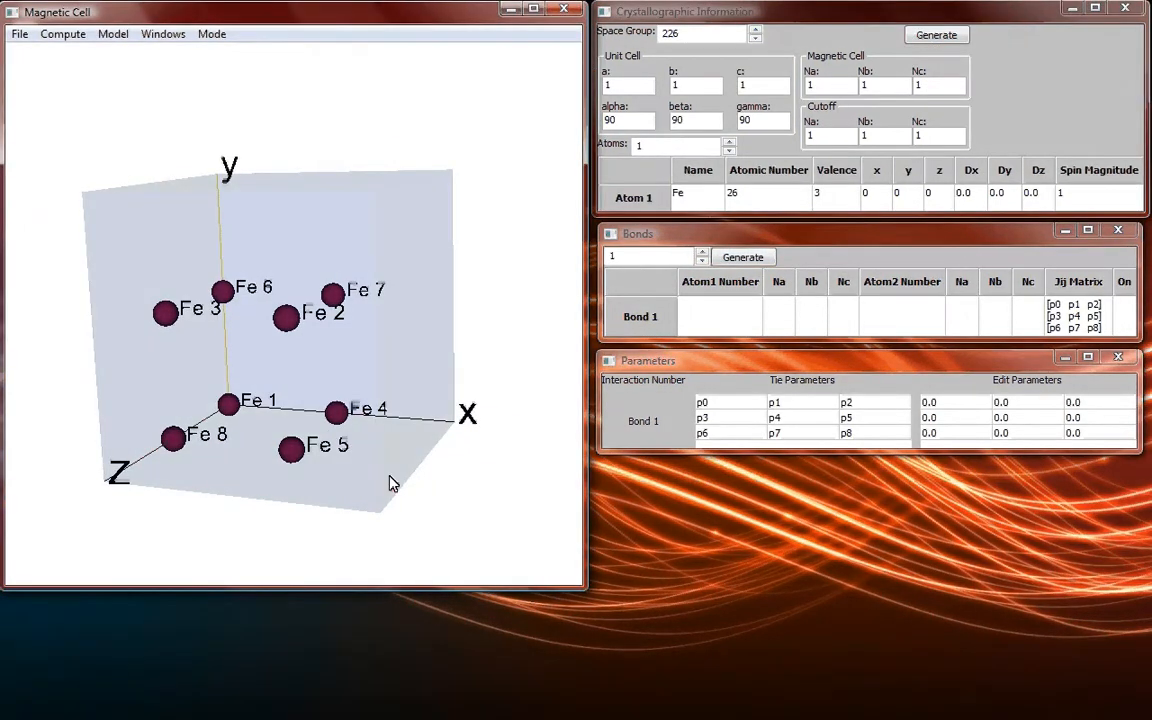
{"action": "left_click_drag", "start_coordinate": [390, 477], "coordinate": [385, 479]}
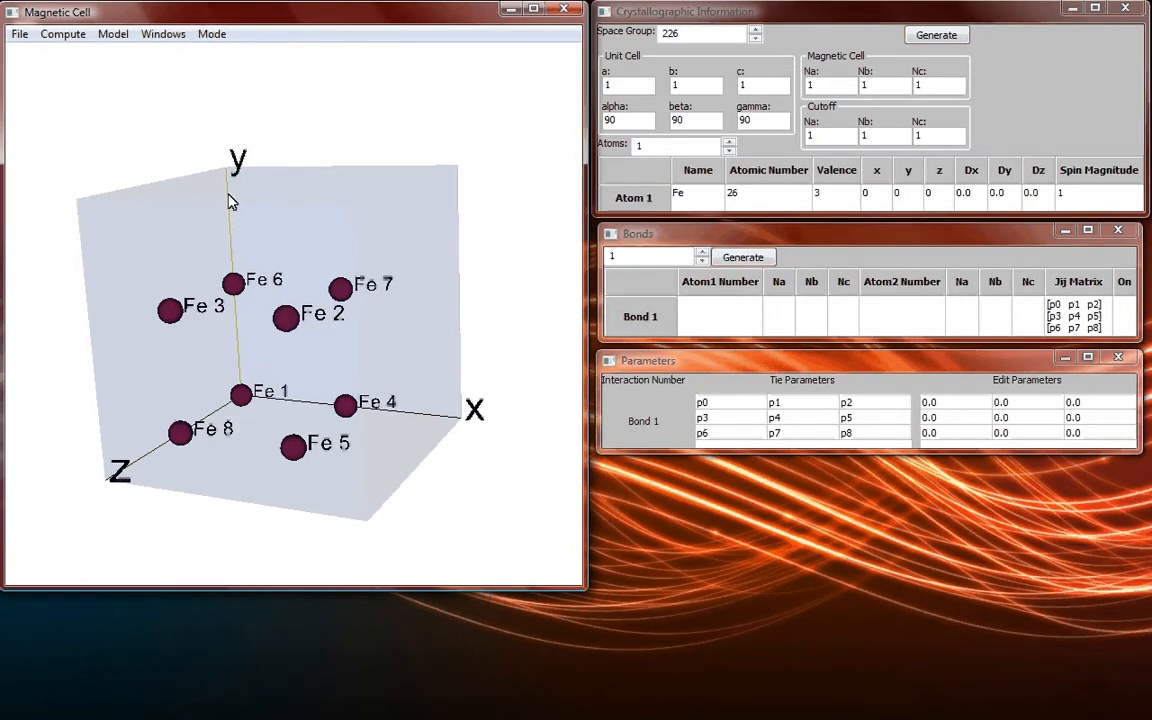
Switch to bond creation mode and create a bond between atoms Fe 1 and Fe 4.
{"action": "left_click", "coordinate": [218, 36]}
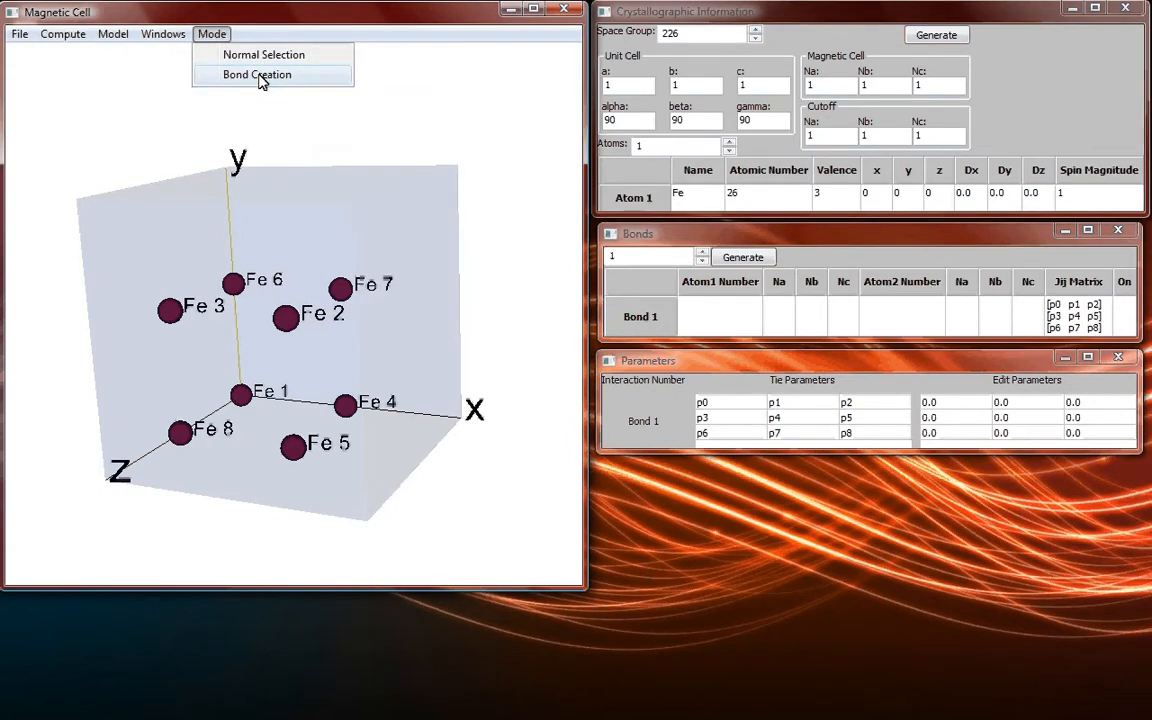
{"action": "left_click", "coordinate": [259, 78]}
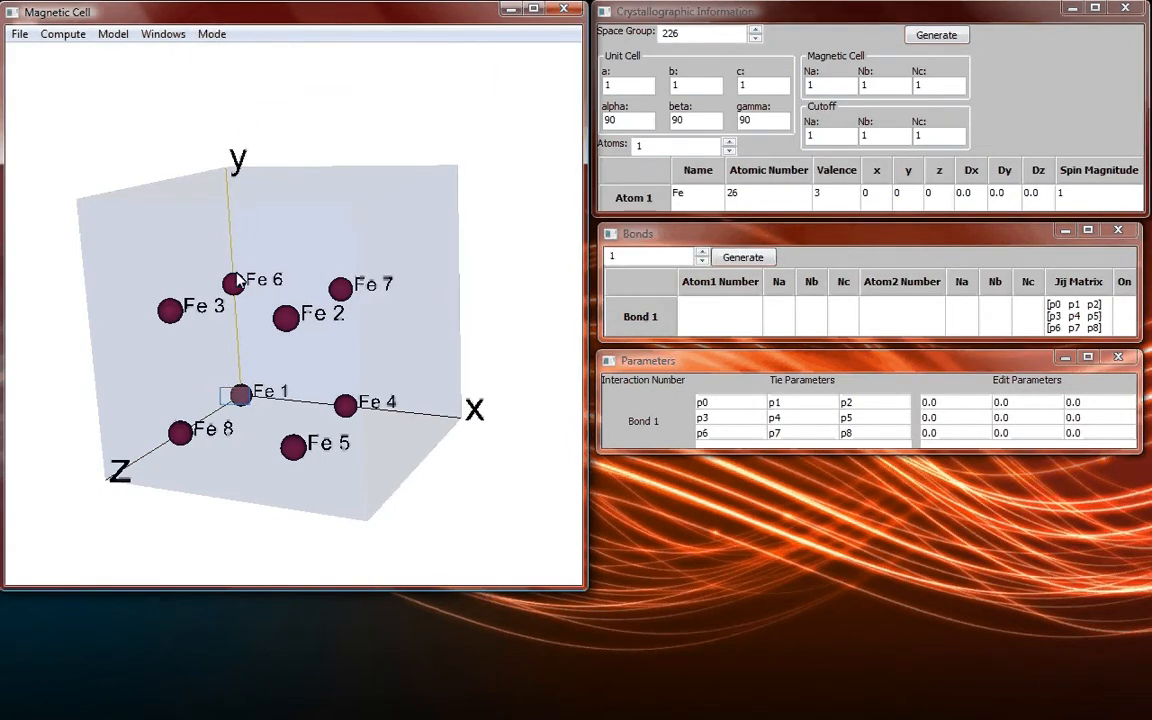
{"action": "left_click", "coordinate": [240, 394]}
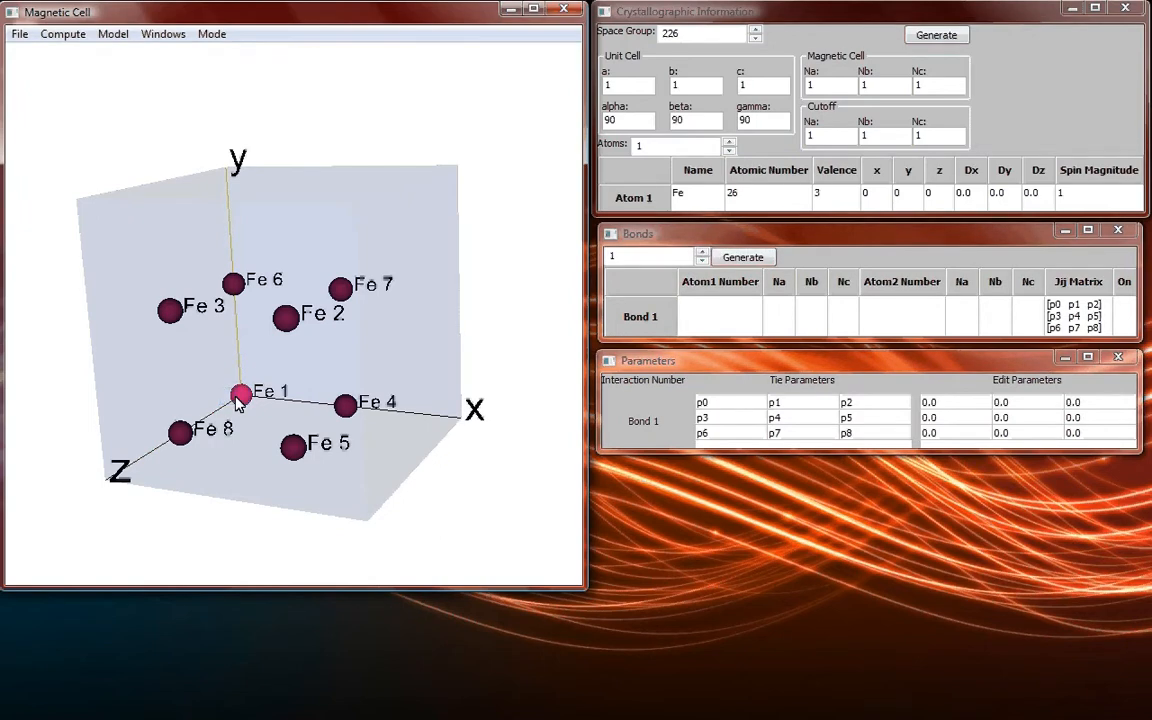
{"action": "left_click", "coordinate": [345, 407]}
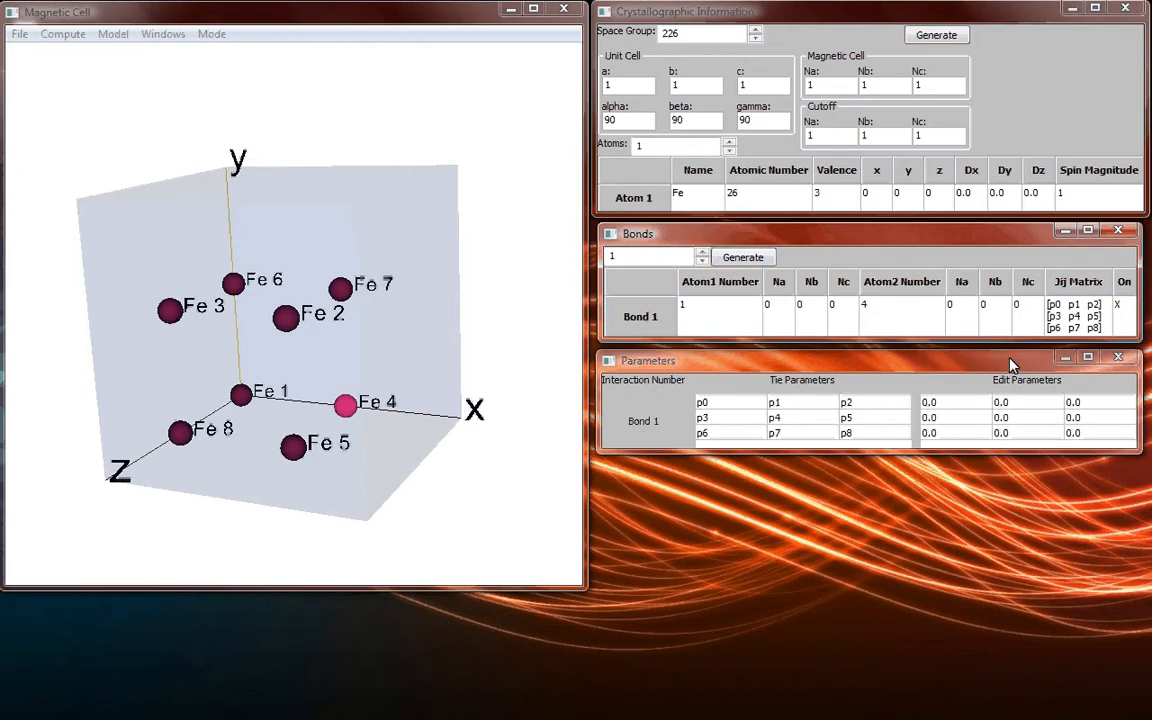
Set the a-a, b-b and c-c entries of Bond 1's fixed-value Jij matrix to 1, and generate the bonds.
{"action": "double_click", "coordinate": [1083, 313]}
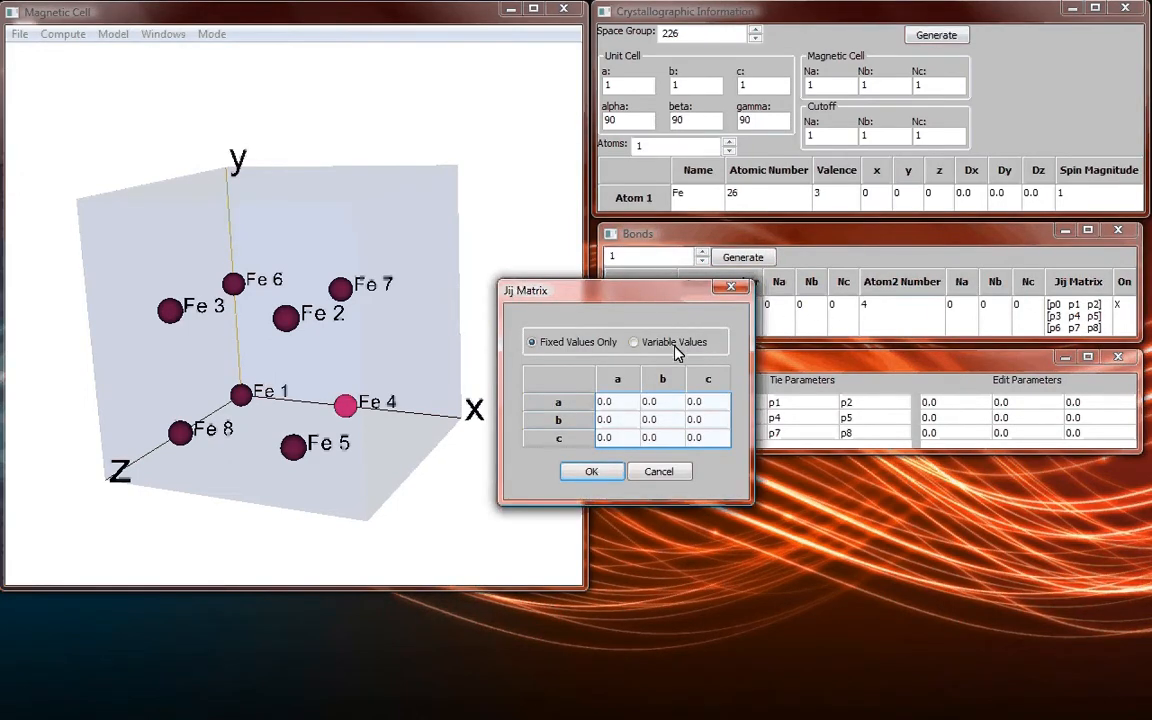
{"action": "double_click", "coordinate": [619, 404]}
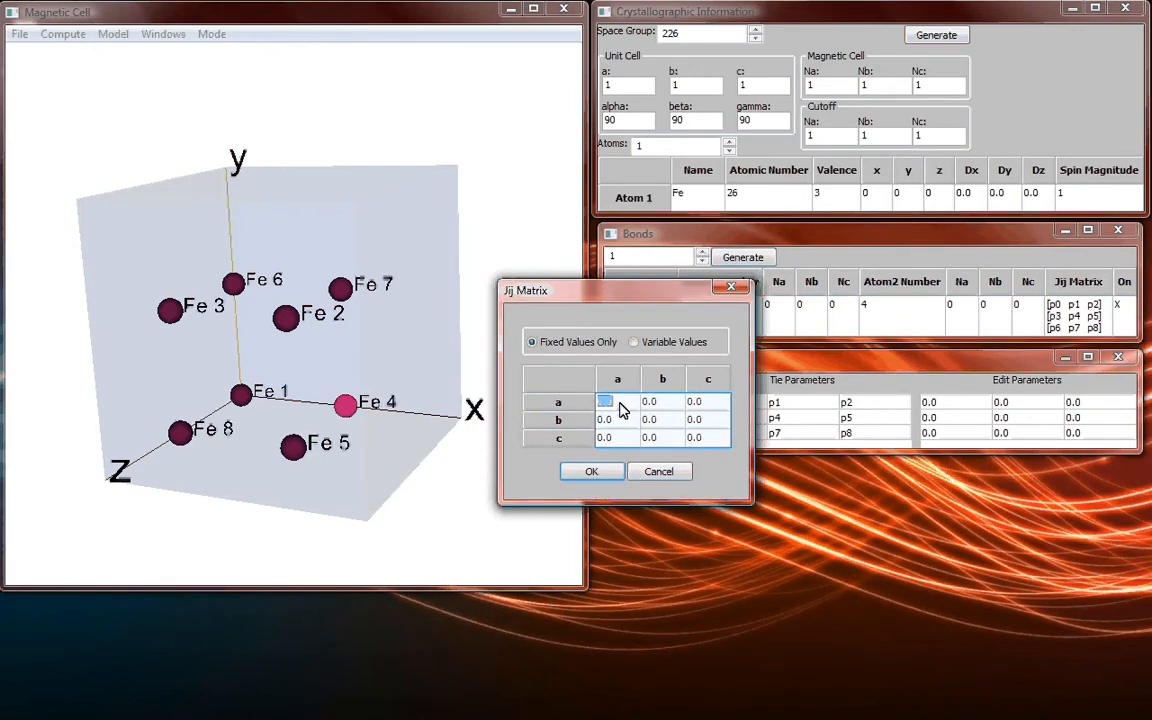
{"action": "type", "text": "1"}
{"action": "key", "text": "Return"}
{"action": "key", "text": "Right"}
{"action": "type", "text": "1"}
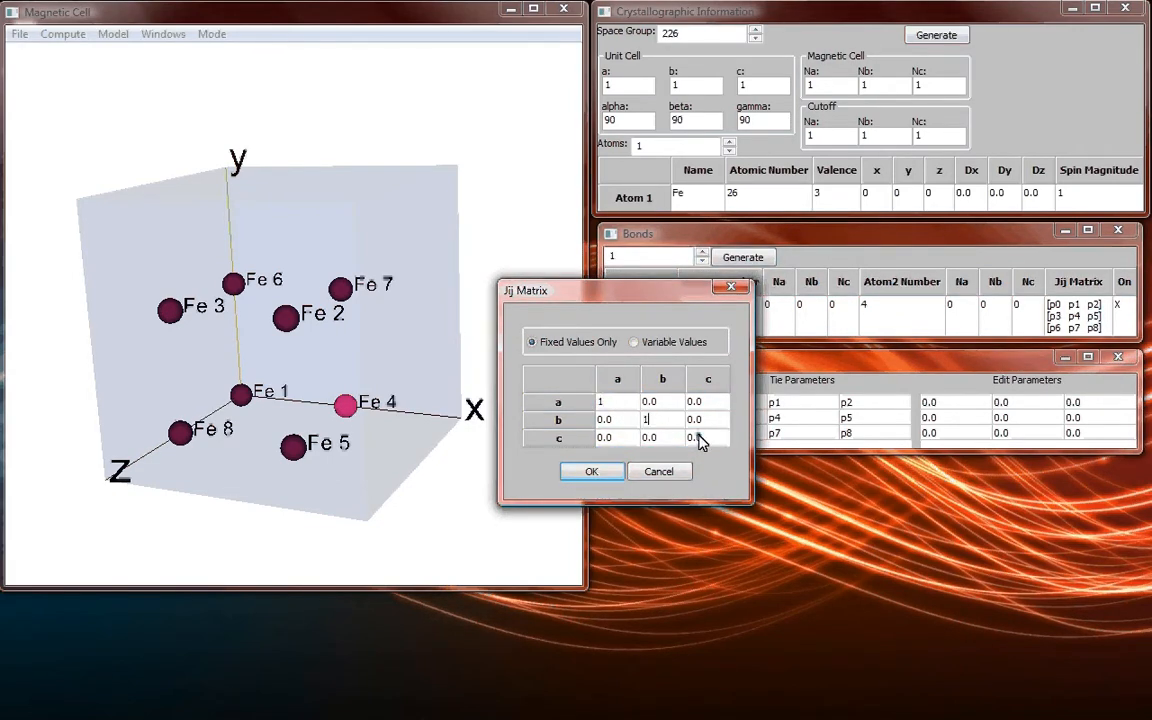
{"action": "key", "text": "Return"}
{"action": "key", "text": "Right"}
{"action": "type", "text": "1"}
{"action": "left_click", "coordinate": [590, 472]}
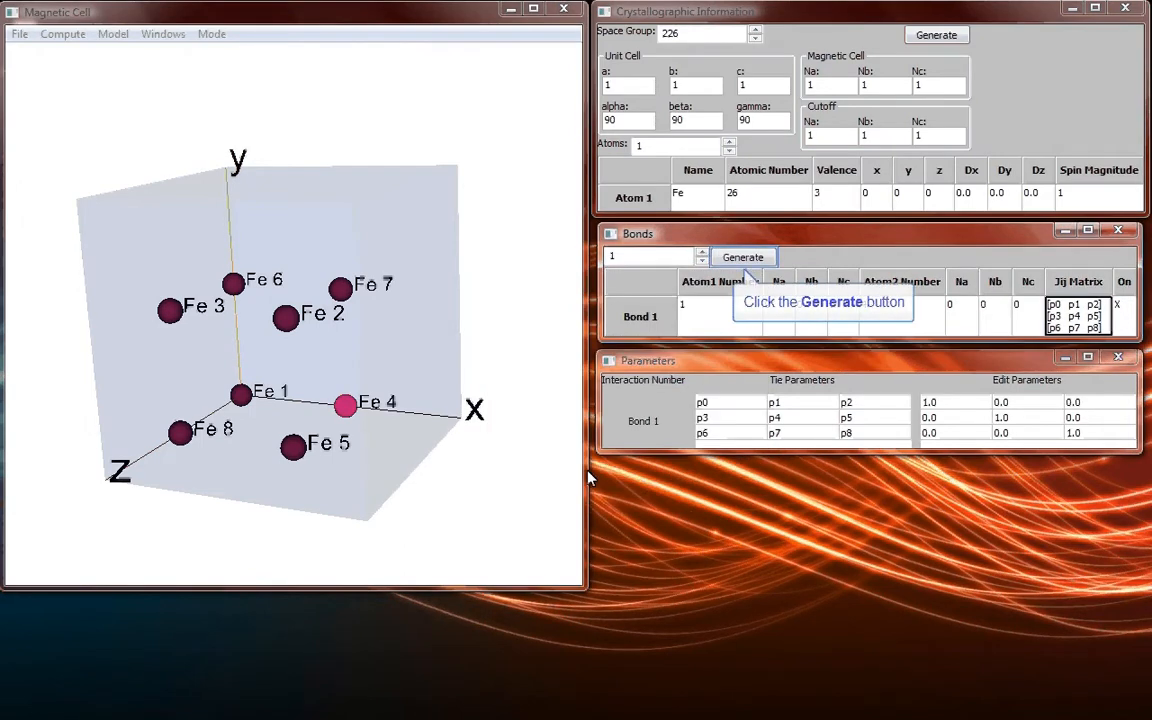
{"action": "left_click", "coordinate": [735, 257]}
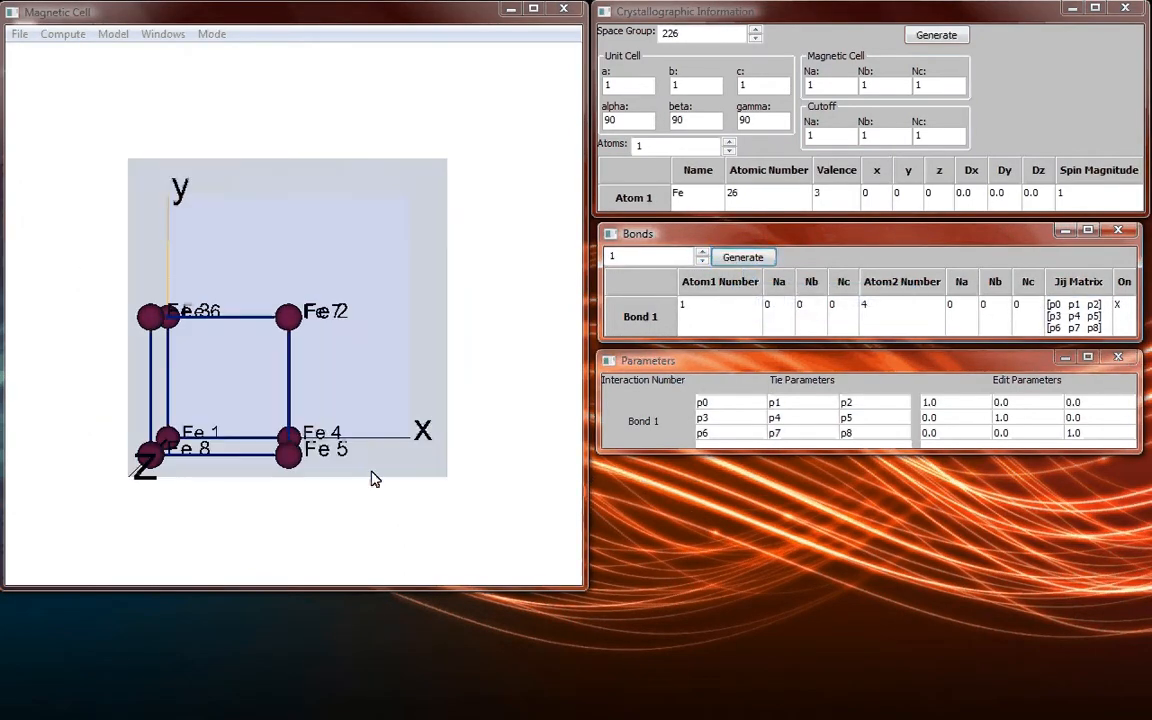
{"action": "left_click_drag", "start_coordinate": [371, 479], "coordinate": [343, 497]}
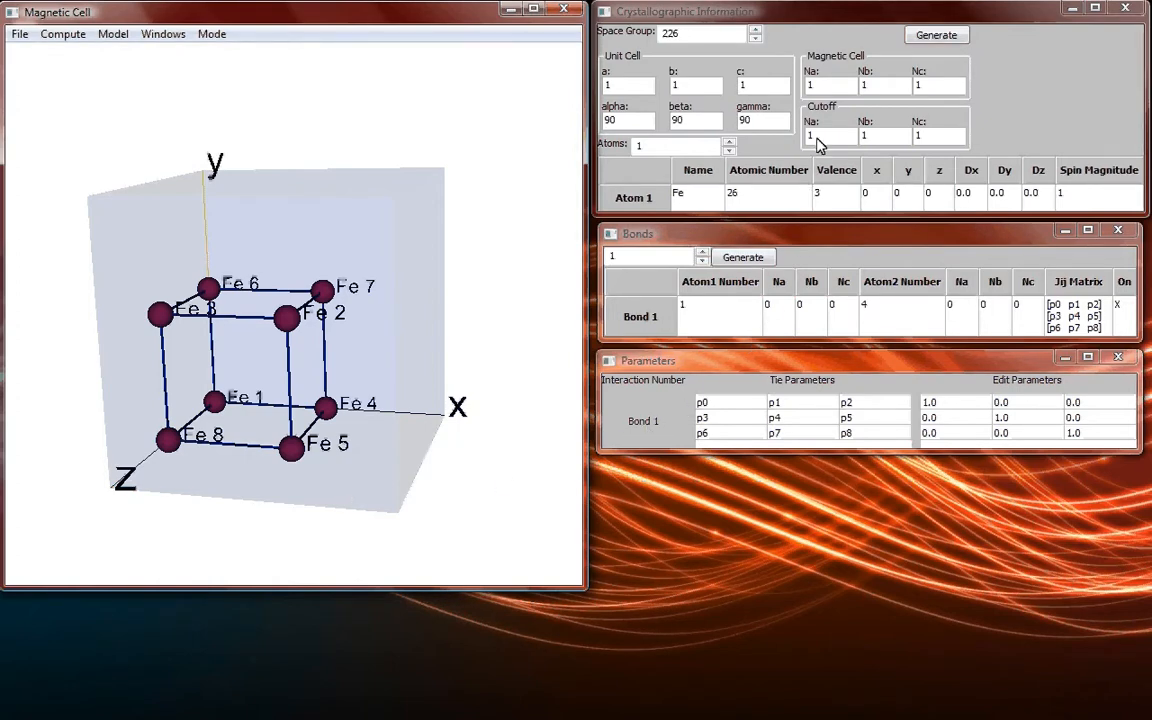
Set the magnetic cell's Na, Nb and Nc to 2.
{"action": "left_click", "coordinate": [805, 87]}
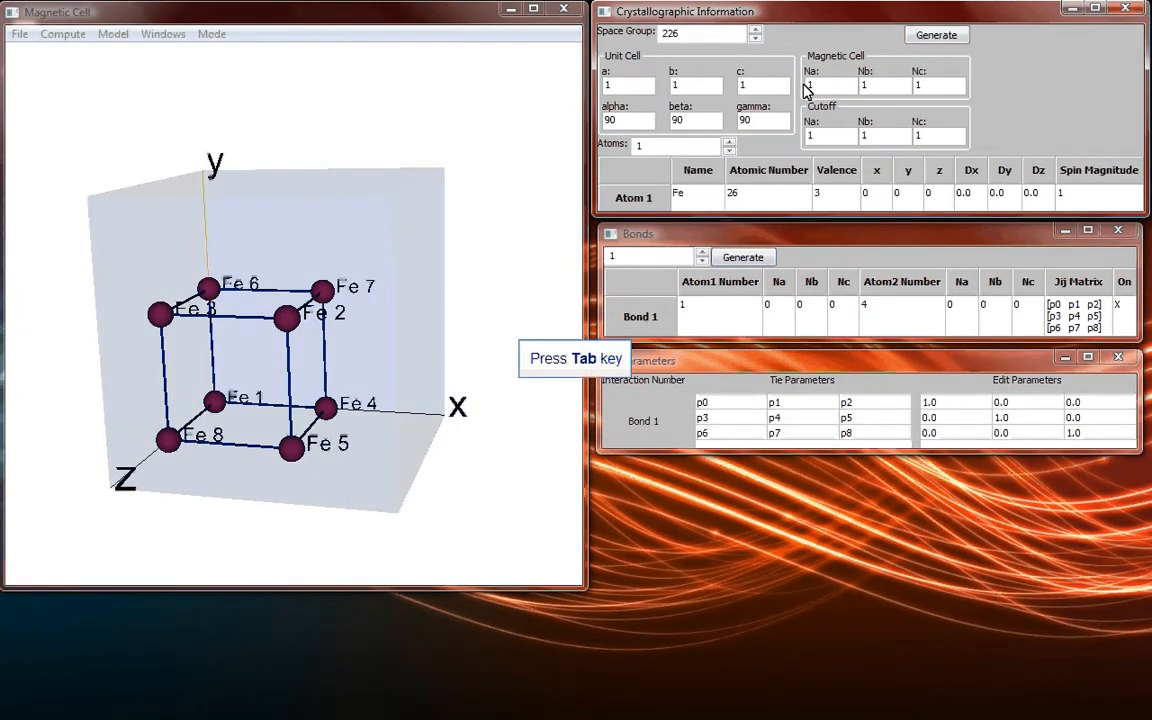
{"action": "type", "text": "2"}
{"action": "key", "text": "Tab"}
{"action": "type", "text": "2"}
Set the cutoff's Na, Nb and Nc to 2 and regenerate the cell.
{"action": "key", "text": "Tab"}
{"action": "type", "text": "2"}
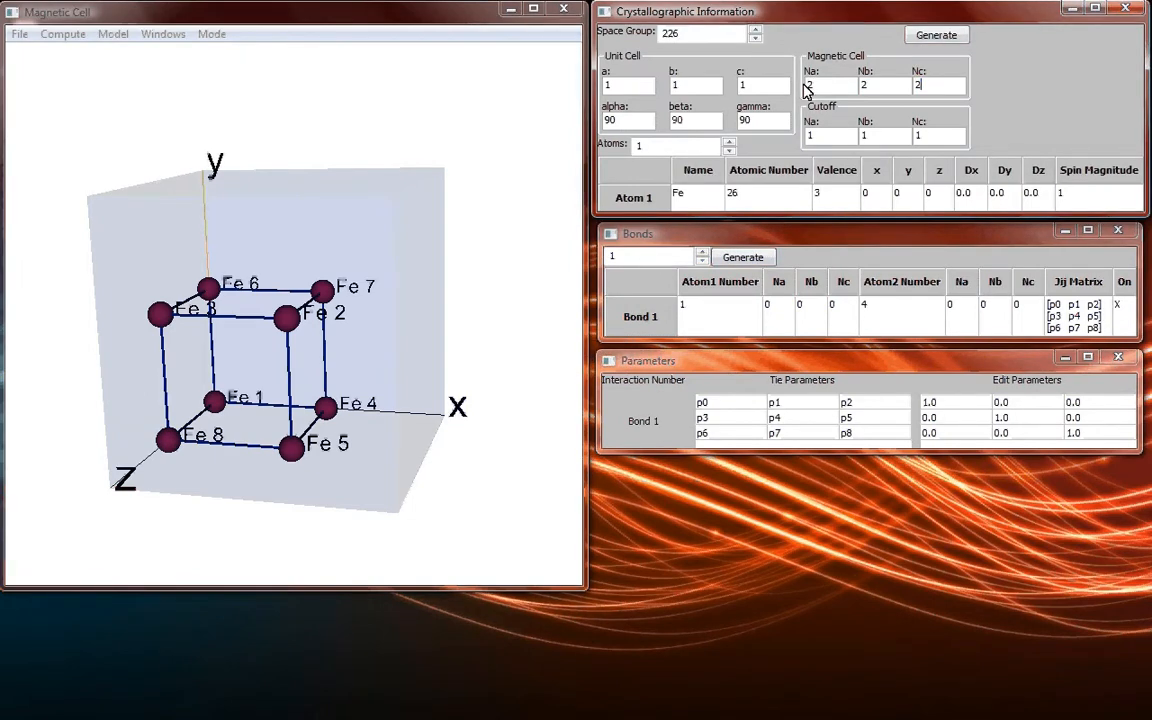
{"action": "key", "text": "Tab"}
{"action": "type", "text": "2"}
{"action": "key", "text": "Tab"}
{"action": "type", "text": "2"}
{"action": "key", "text": "Tab"}
{"action": "type", "text": "2"}
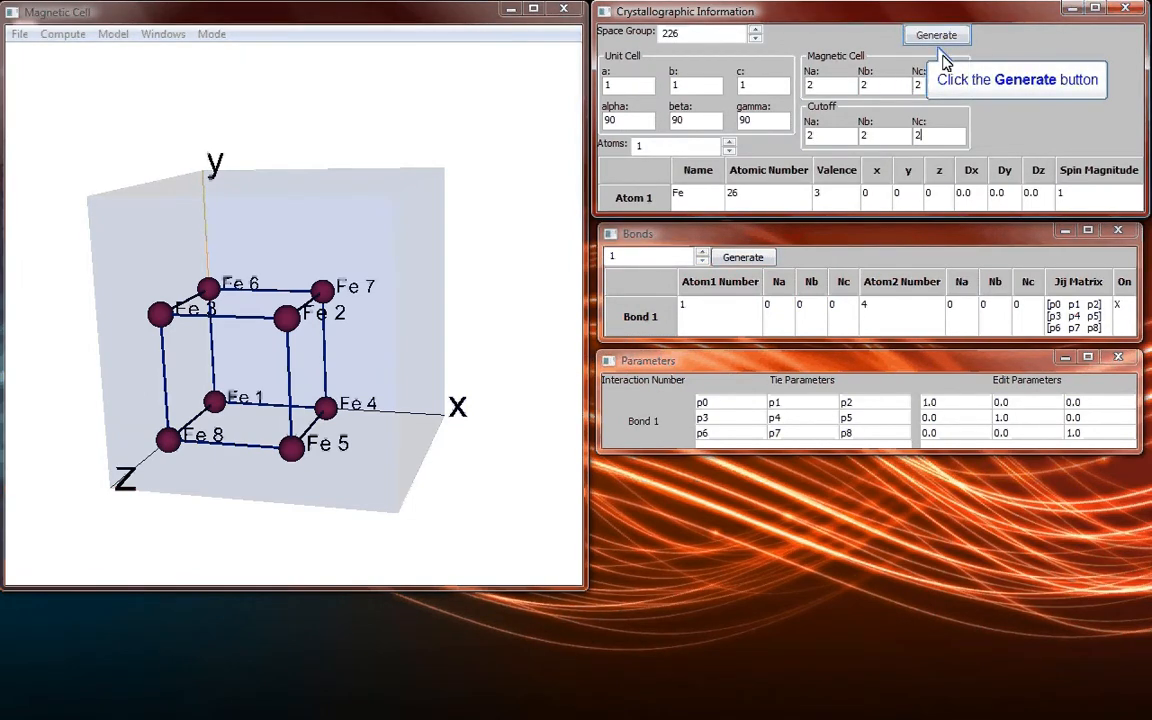
{"action": "left_click", "coordinate": [942, 36]}
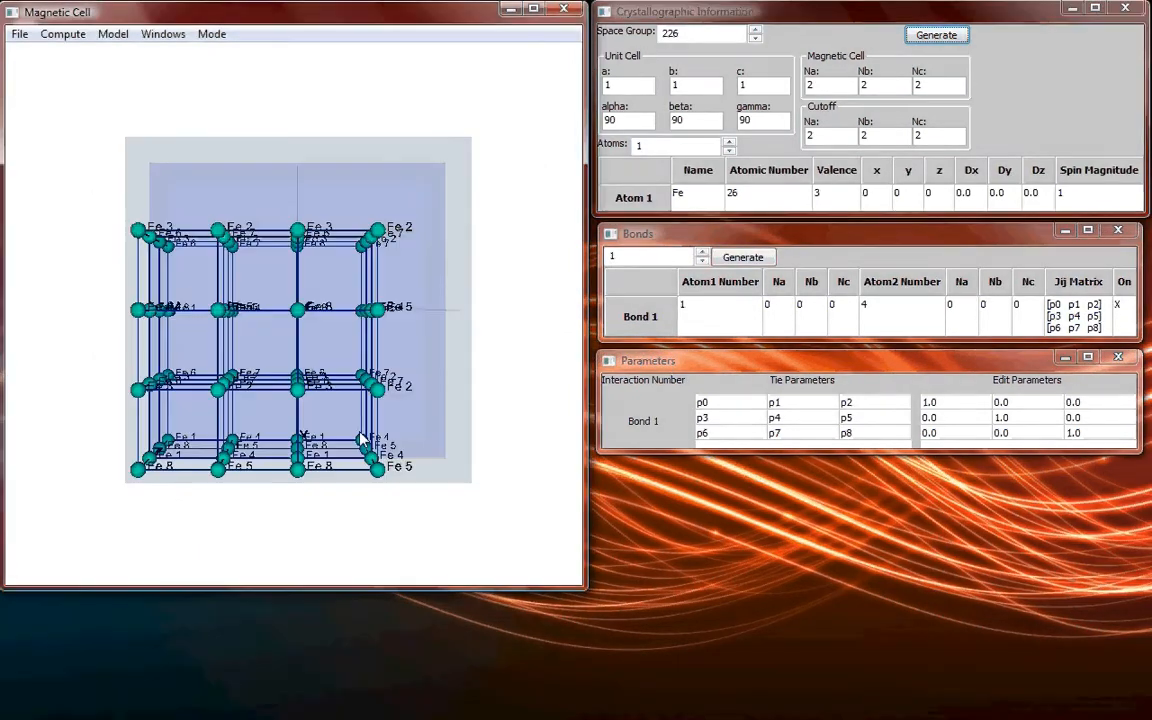
{"action": "left_click_drag", "start_coordinate": [362, 440], "coordinate": [331, 535]}
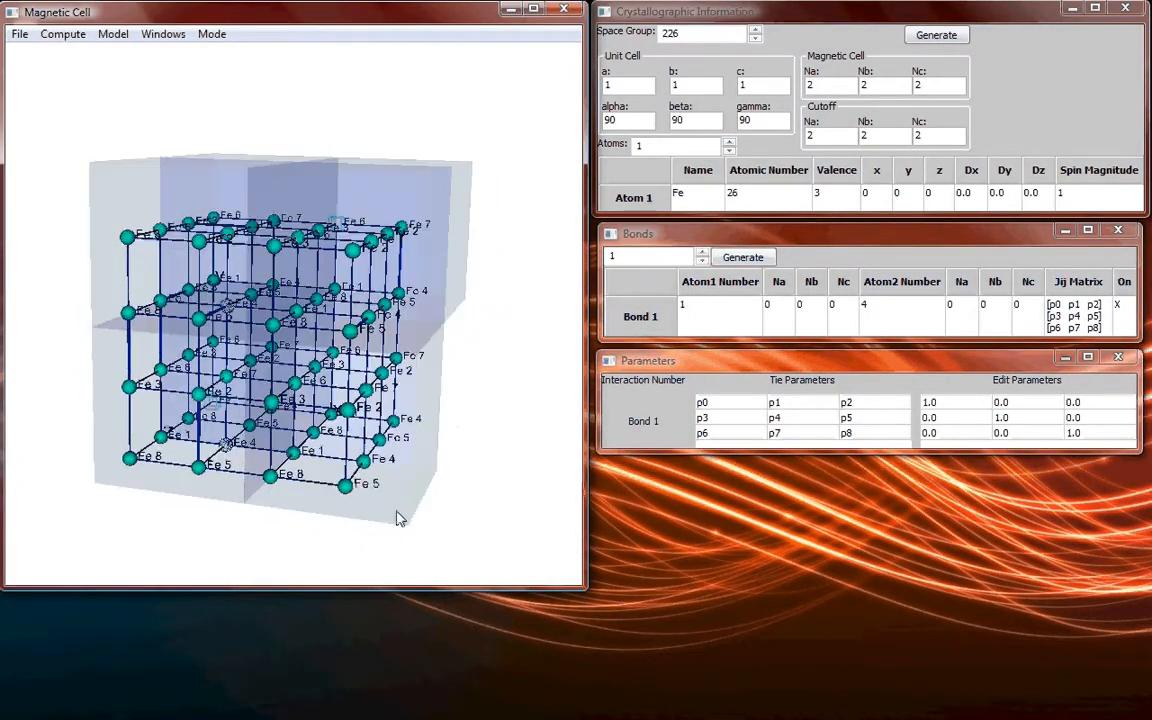